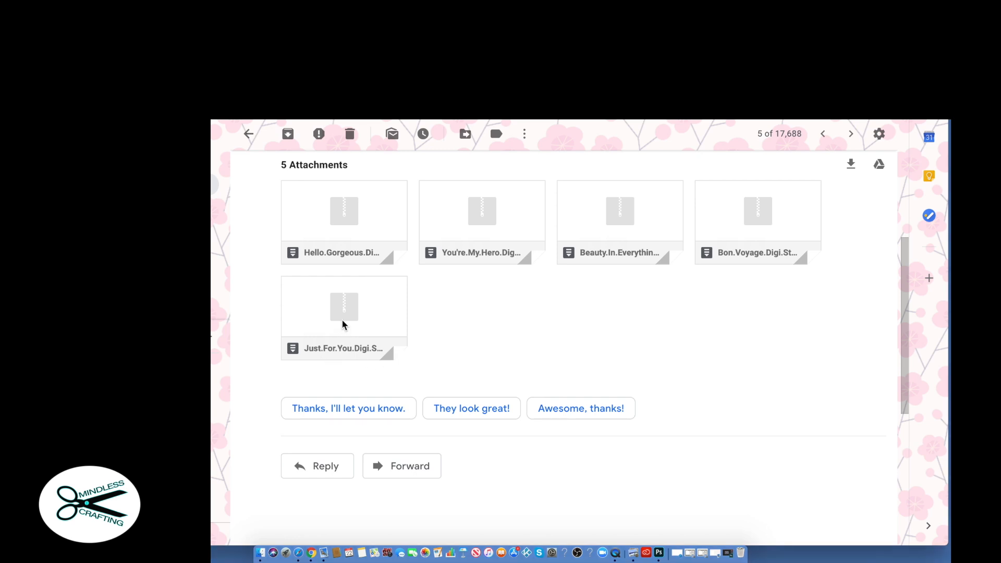
# Download the Just.For.You.Digi.Stamp.Set.zip attachment from the email
pyautogui.moveTo(342, 320)
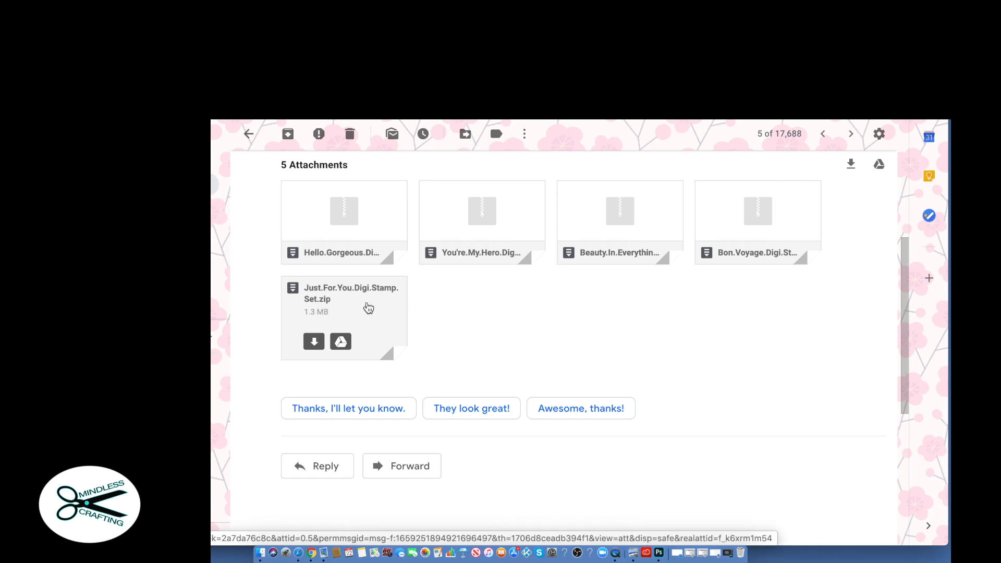
pyautogui.click(314, 344)
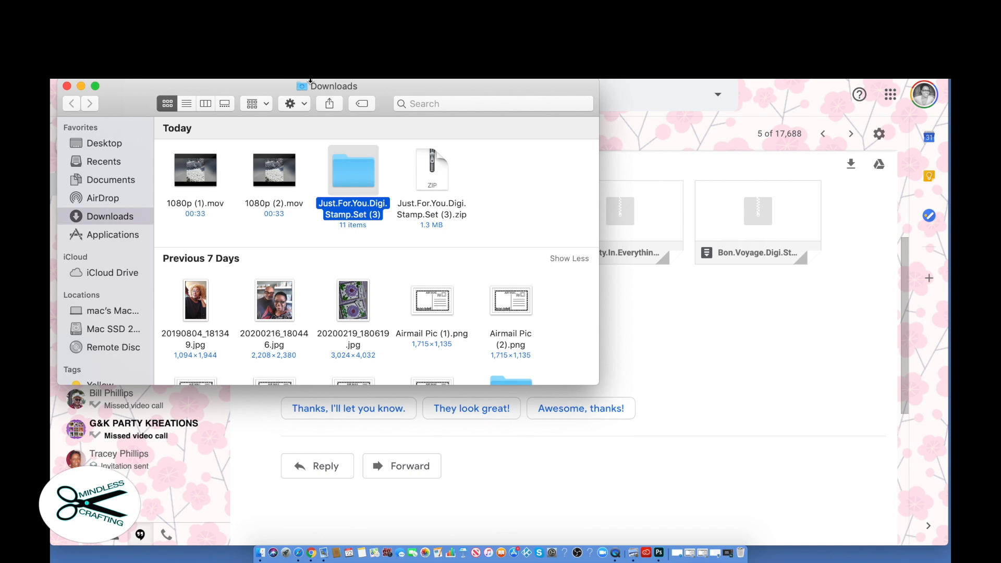
# Open the DIGITAL STAMP SETS folder from the desktop and place its window beside the Downloads window
pyautogui.click(691, 142)
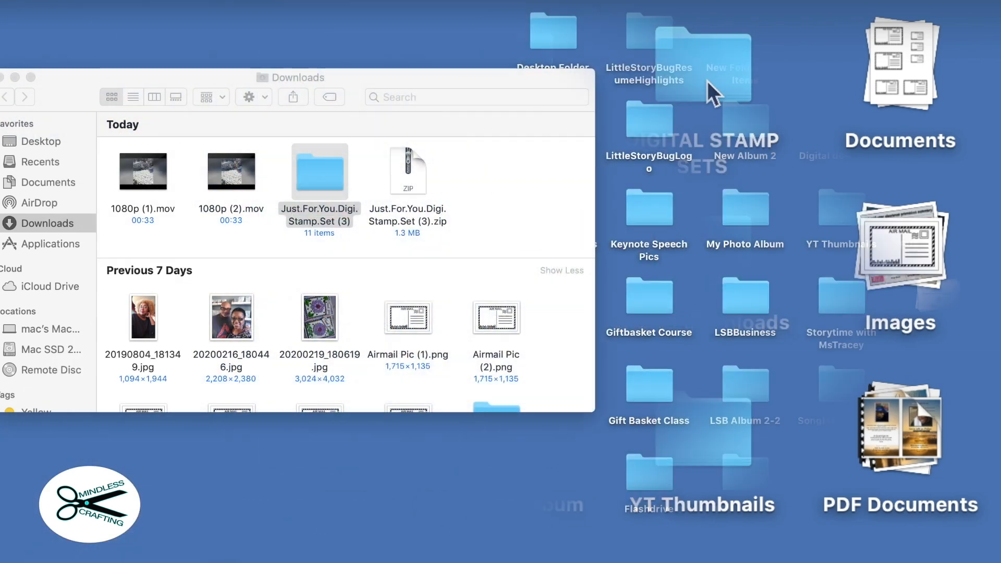
pyautogui.click(707, 83)
pyautogui.doubleClick(844, 39)
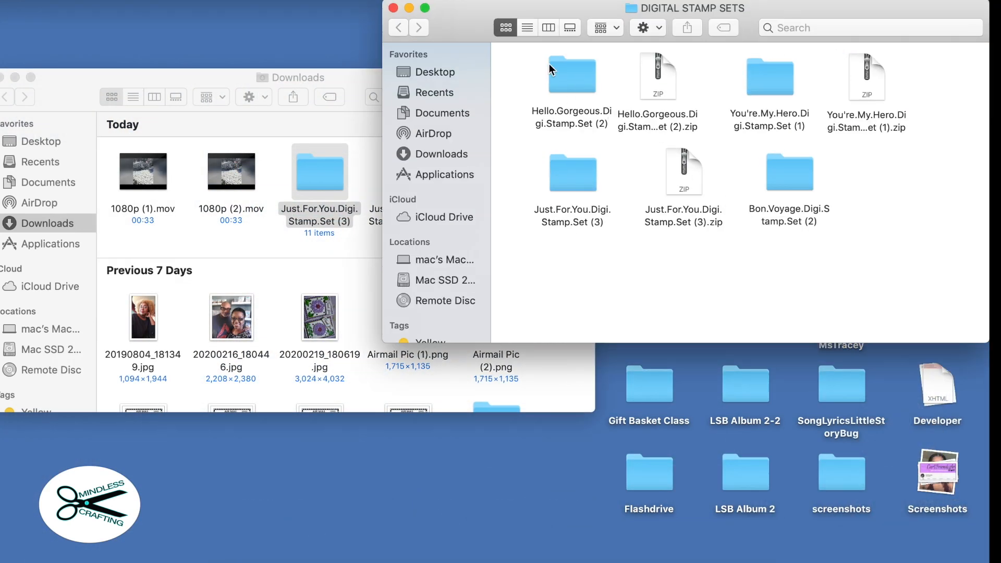
pyautogui.moveTo(462, 22); pyautogui.dragTo(607, 53)
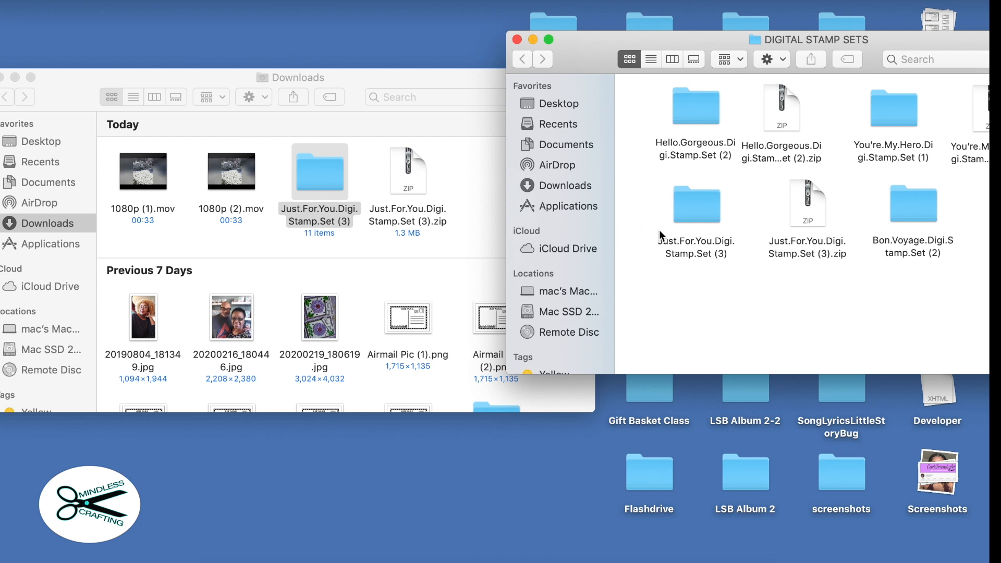
# Move the Just.For.You.Digi.Stamp.Set (3) folder from Downloads into DIGITAL STAMP SETS, replacing the older copy, and line it up in the second row
pyautogui.moveTo(324, 177); pyautogui.dragTo(725, 275)
pyautogui.moveTo(725, 275); pyautogui.dragTo(725, 302)
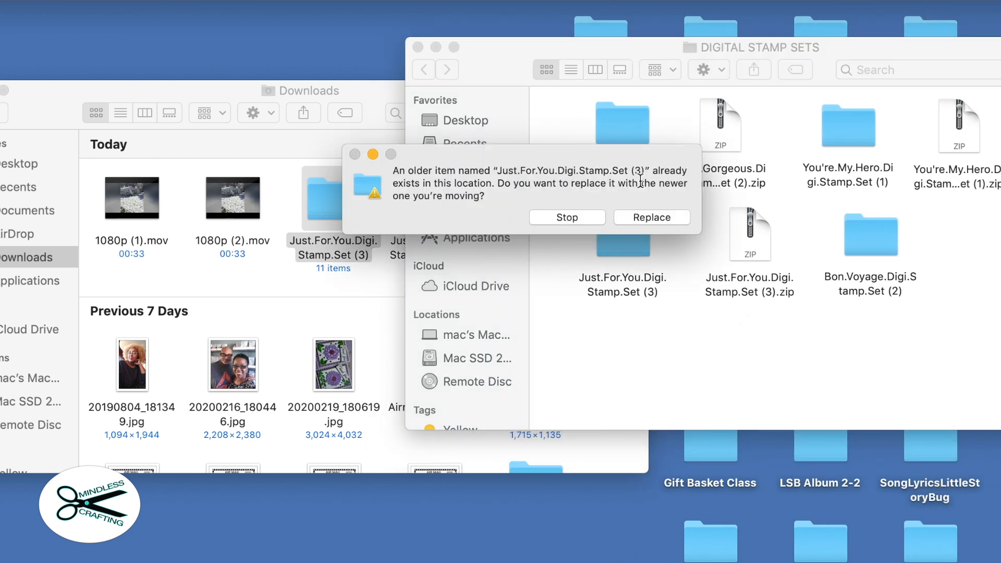
pyautogui.click(651, 217)
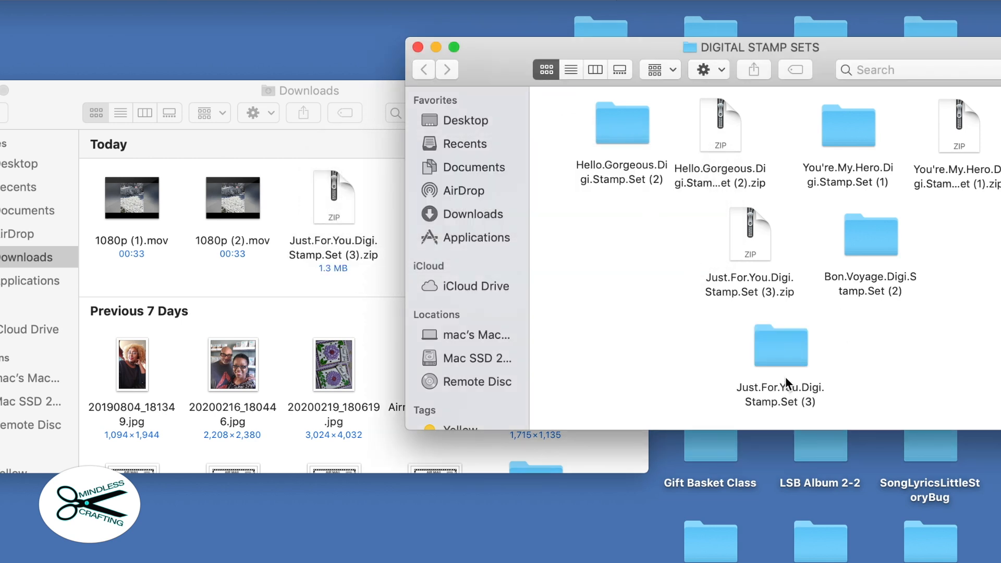
pyautogui.moveTo(771, 352); pyautogui.dragTo(587, 252)
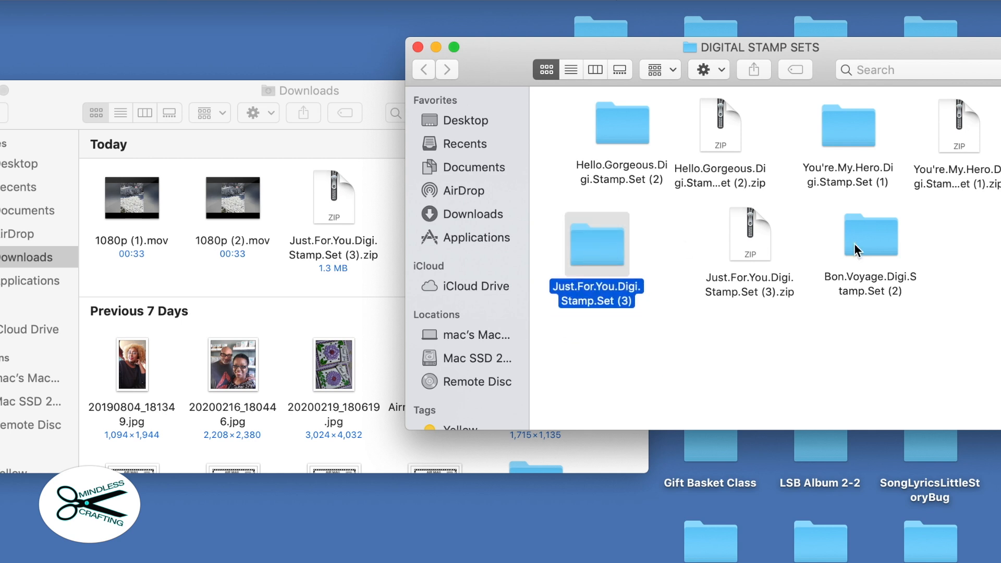
# Move Just.For.You.Digi.Stamp.Set (3).zip from Downloads into DIGITAL STAMP SETS, replacing the older copy, and place it beside its unzipped folder
pyautogui.moveTo(331, 221); pyautogui.dragTo(864, 355)
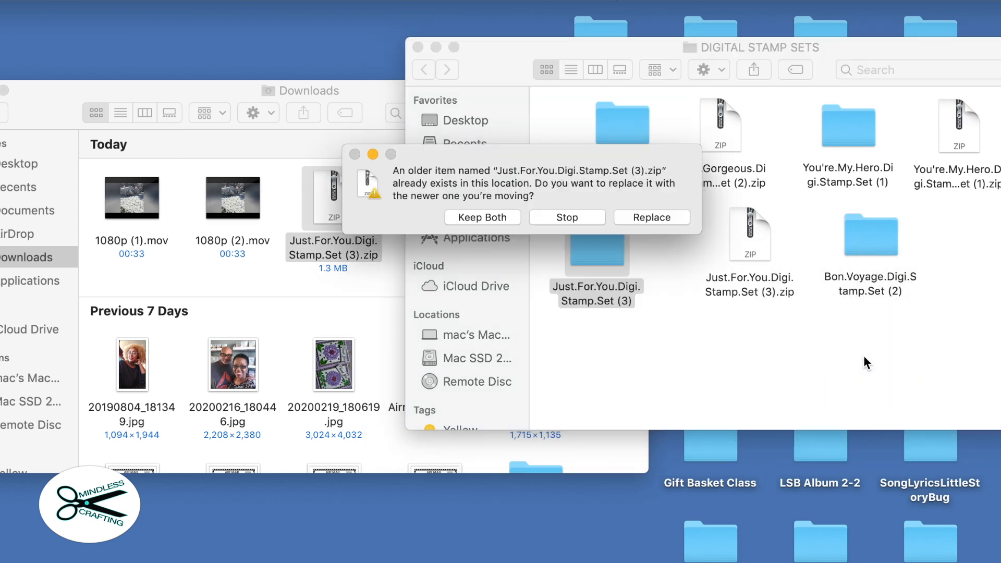
pyautogui.click(662, 218)
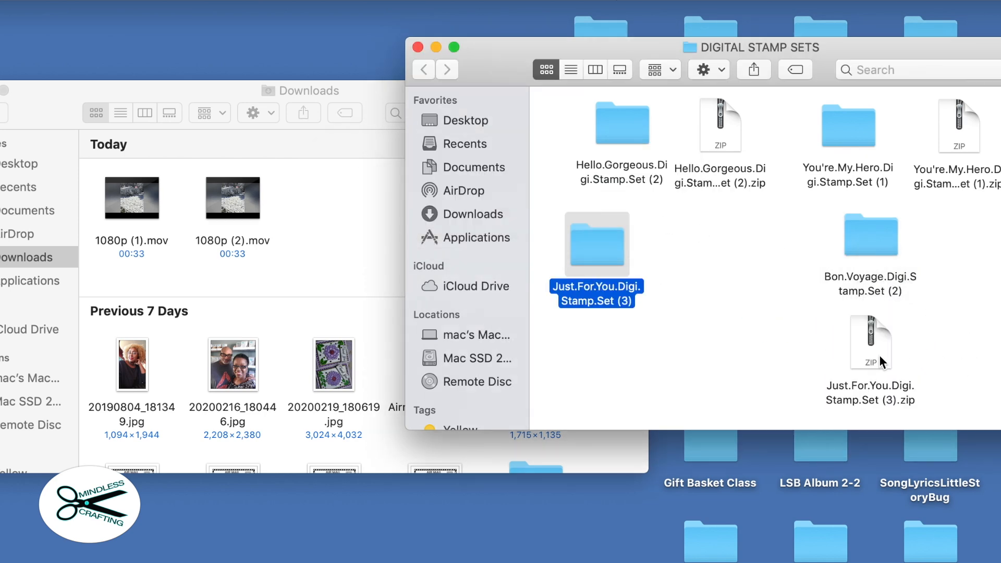
pyautogui.moveTo(879, 356); pyautogui.dragTo(748, 256)
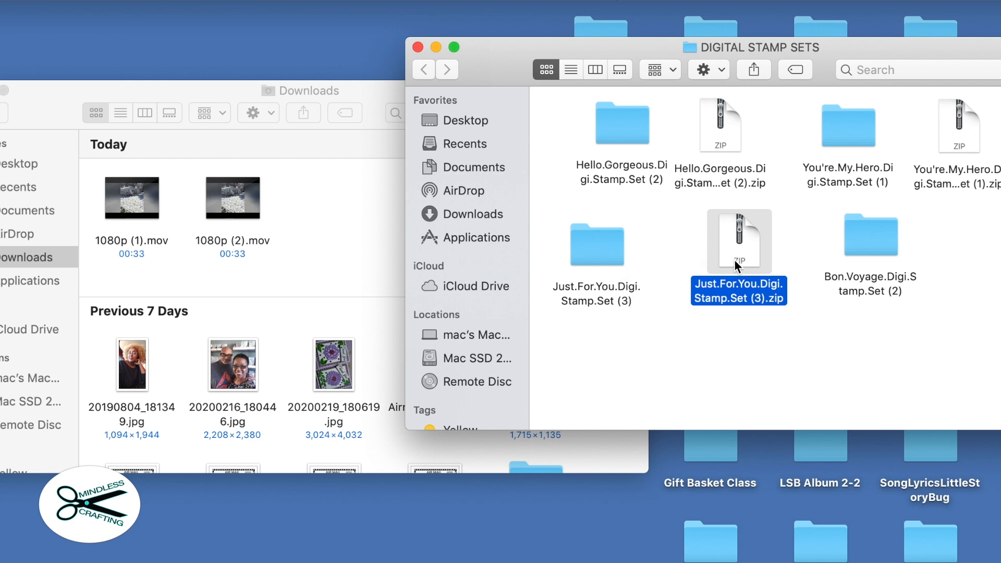
pyautogui.click(799, 322)
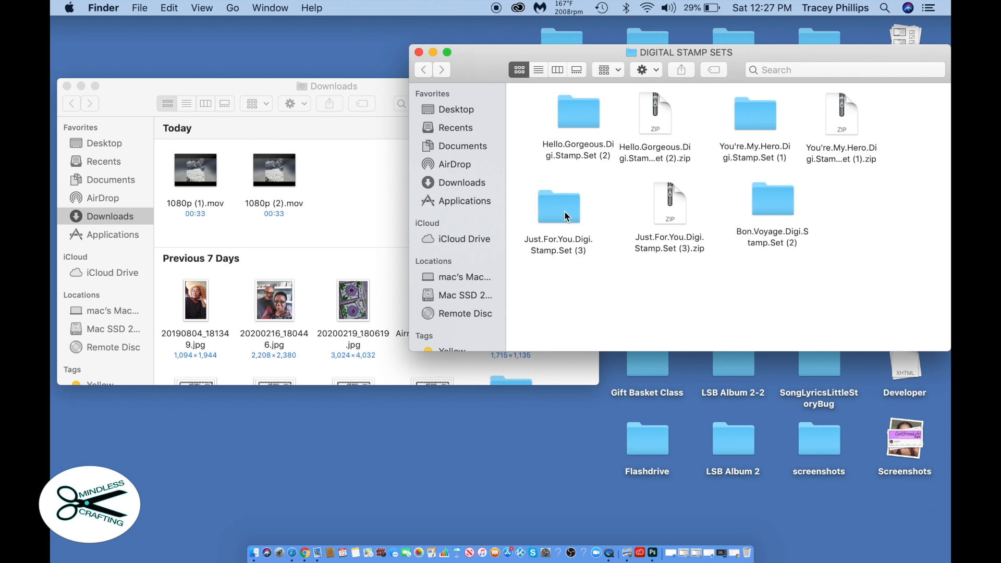
# Open the Just.For.You.Digi.Stamp.Set (3) folder to show its stamp images and close the Downloads window
pyautogui.doubleClick(565, 211)
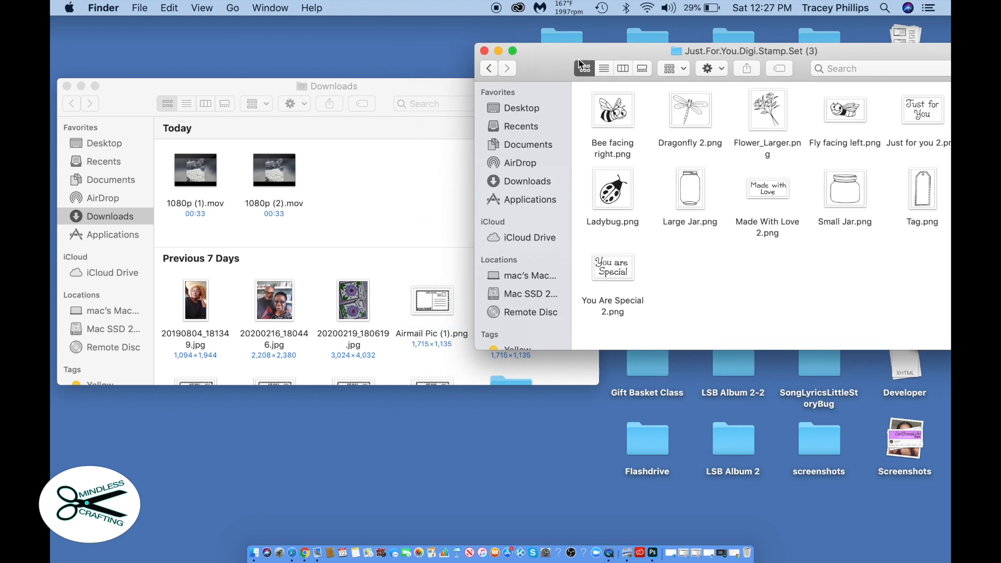
pyautogui.moveTo(580, 63); pyautogui.dragTo(571, 85)
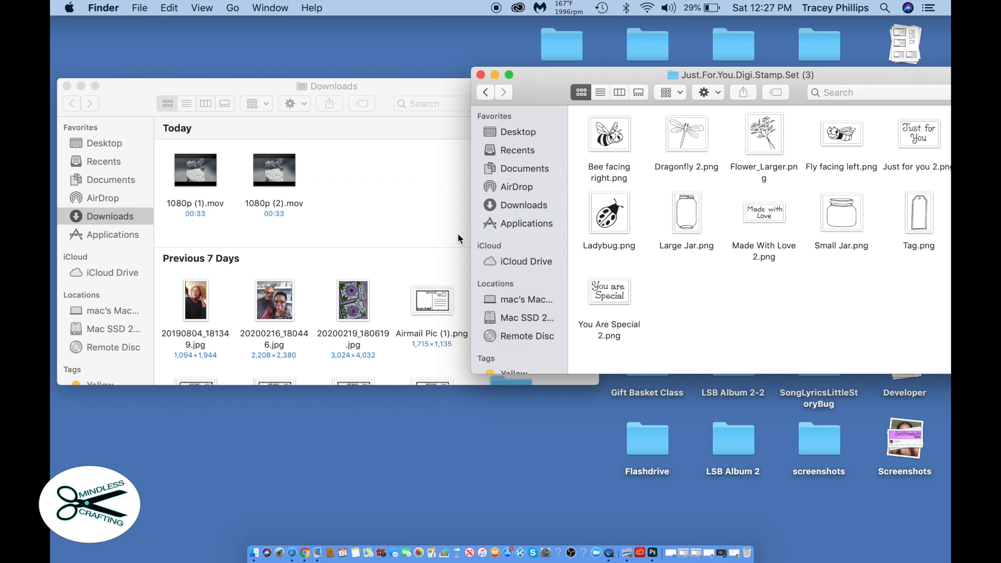
pyautogui.click(67, 87)
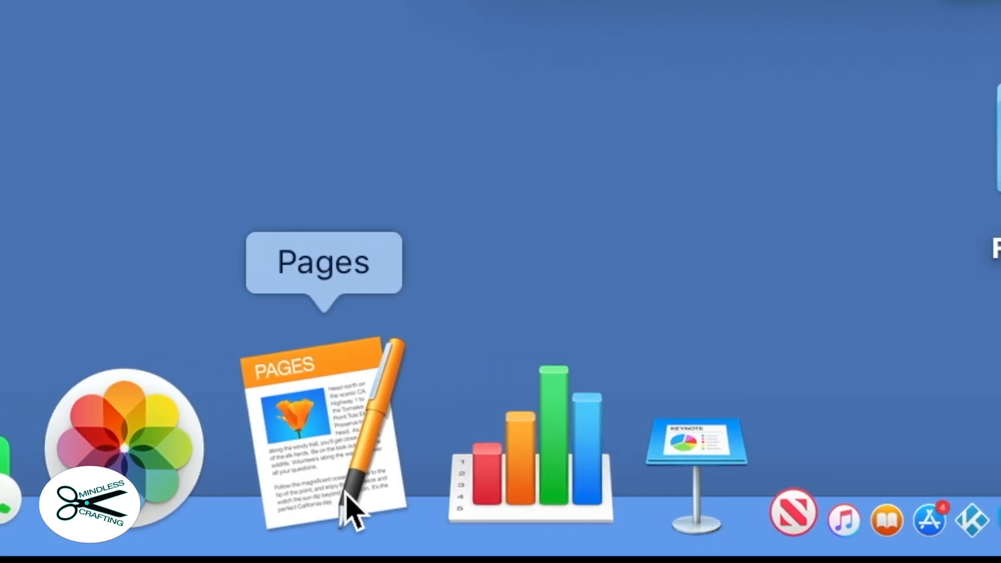
# Switch to Pages, create a document from the Blank template, and position its window so the stamp images remain reachable
pyautogui.click(346, 488)
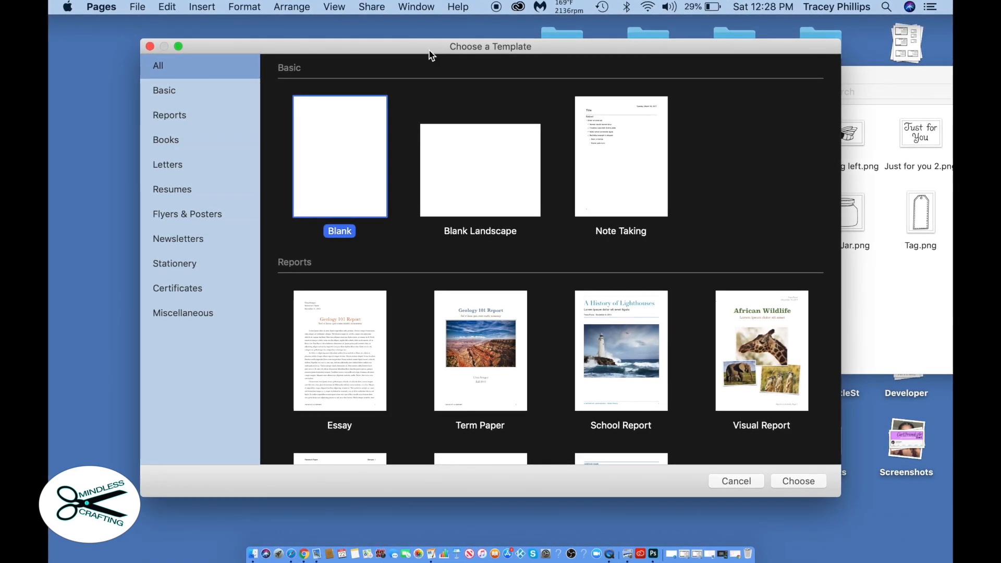
pyautogui.moveTo(427, 51); pyautogui.dragTo(320, 39)
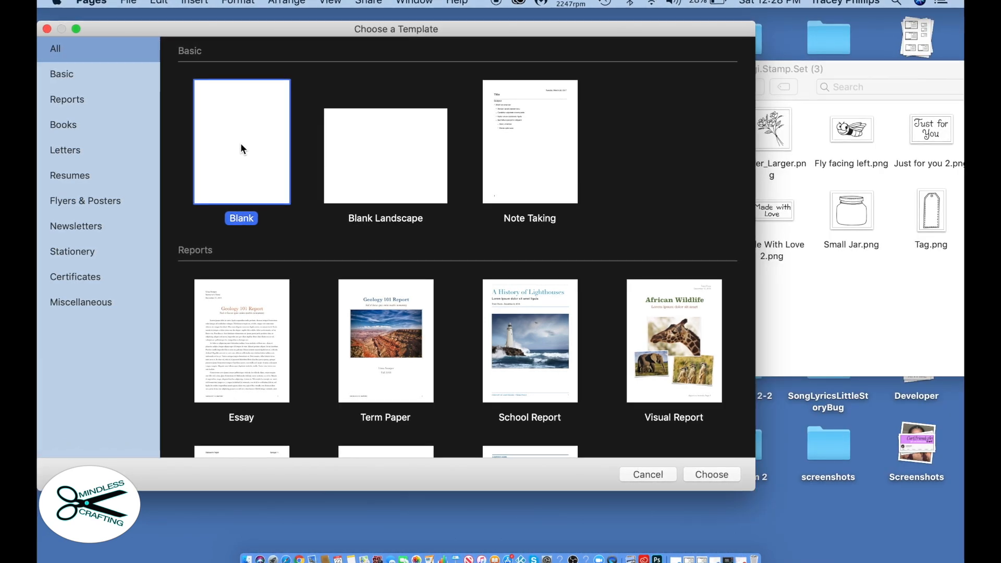
pyautogui.doubleClick(241, 143)
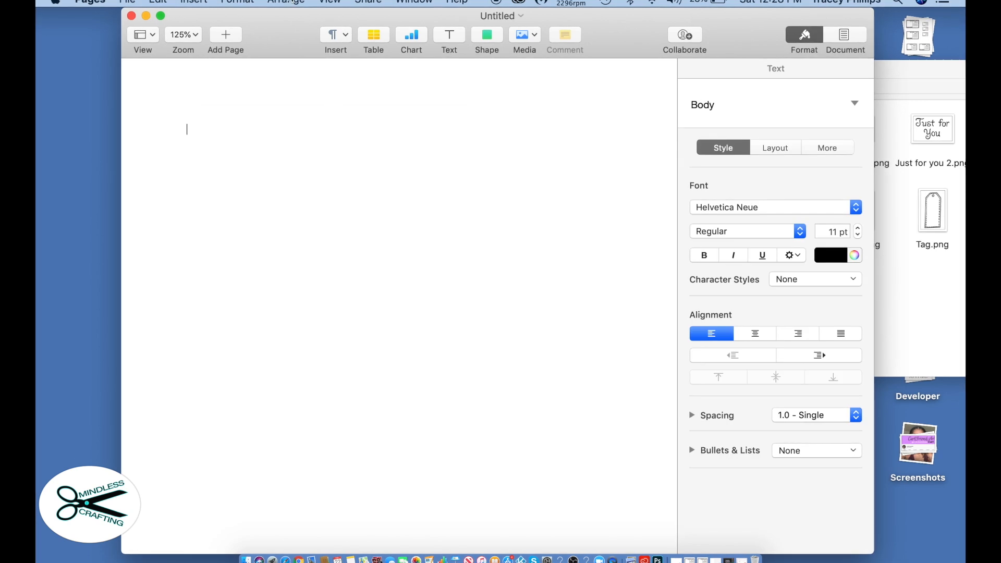
pyautogui.moveTo(618, 20); pyautogui.dragTo(518, 16)
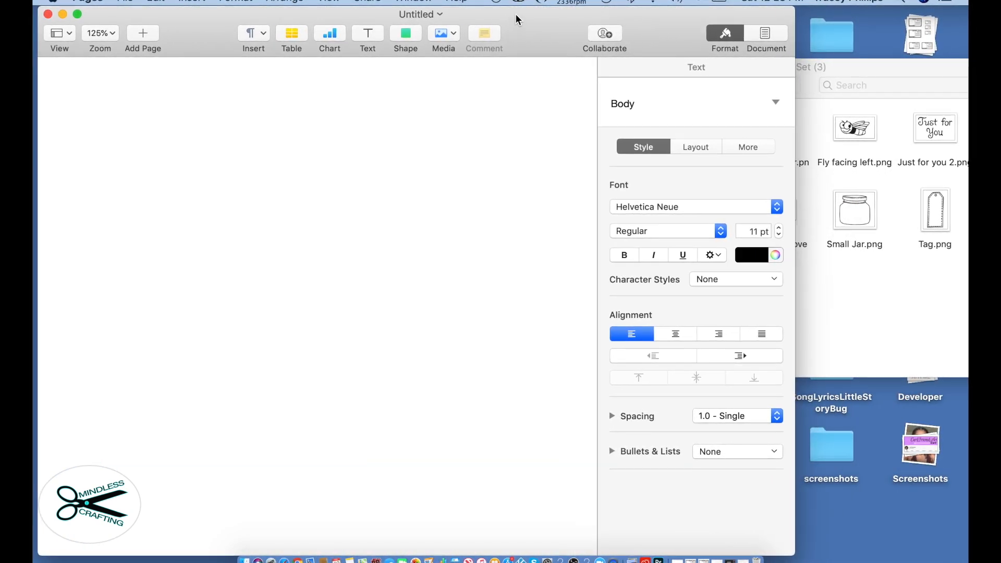
# Insert Small Jar.png from the stamp set folder into the blank document
pyautogui.click(908, 88)
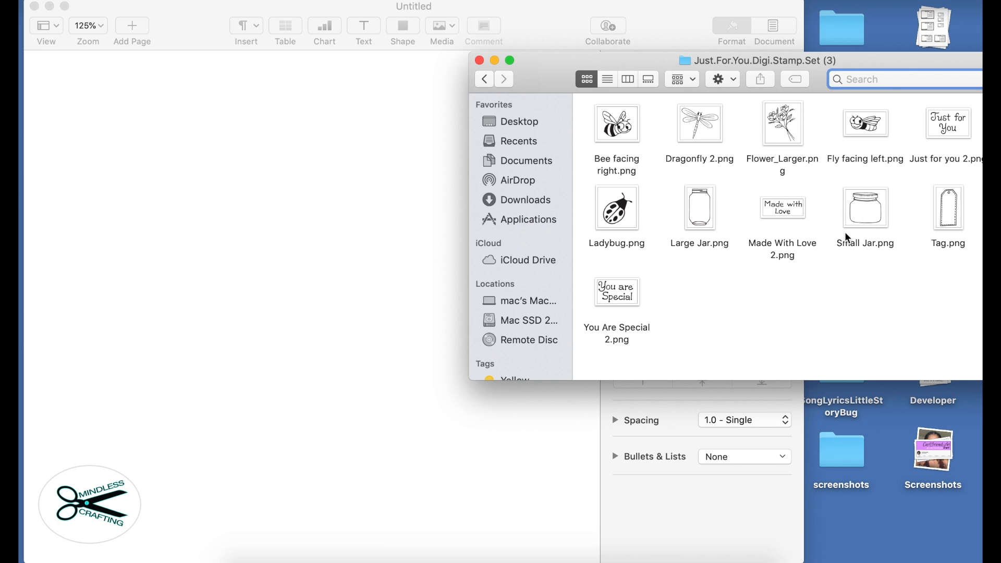
pyautogui.moveTo(866, 220); pyautogui.dragTo(469, 218)
pyautogui.moveTo(310, 246); pyautogui.dragTo(286, 248)
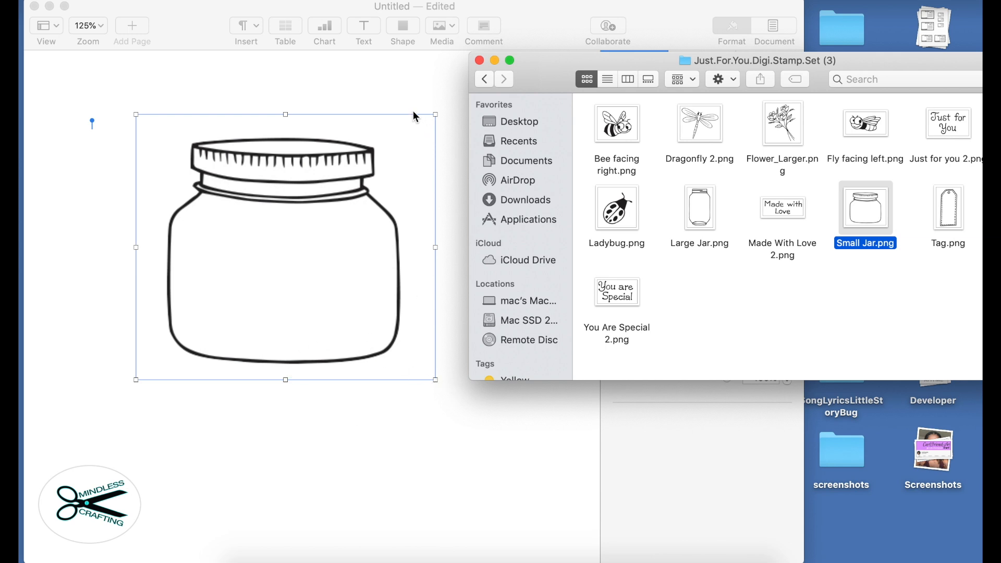
pyautogui.click(508, 443)
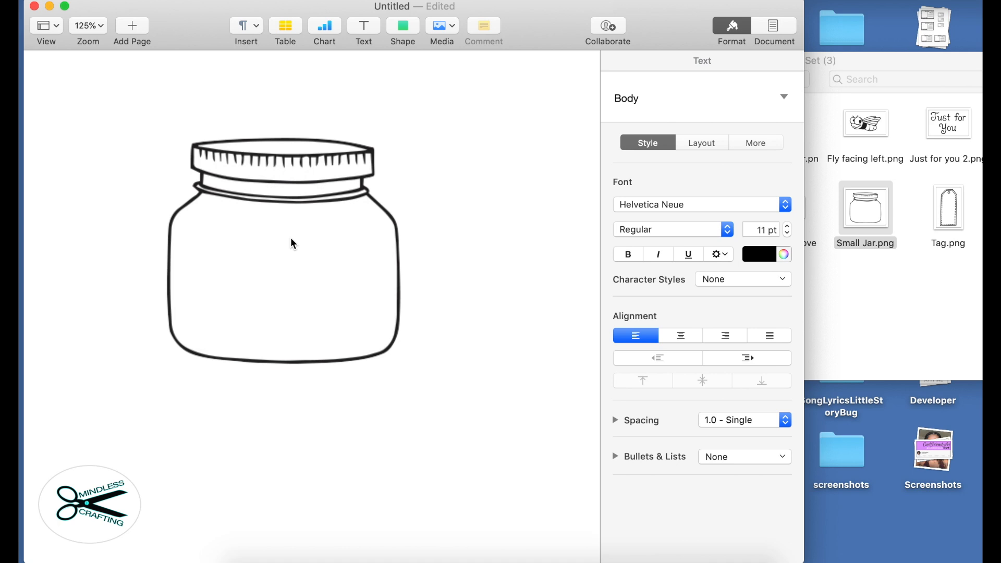
# Shrink the jar image proportionally to about 2.91 in wide by 2.58 in high
pyautogui.click(291, 239)
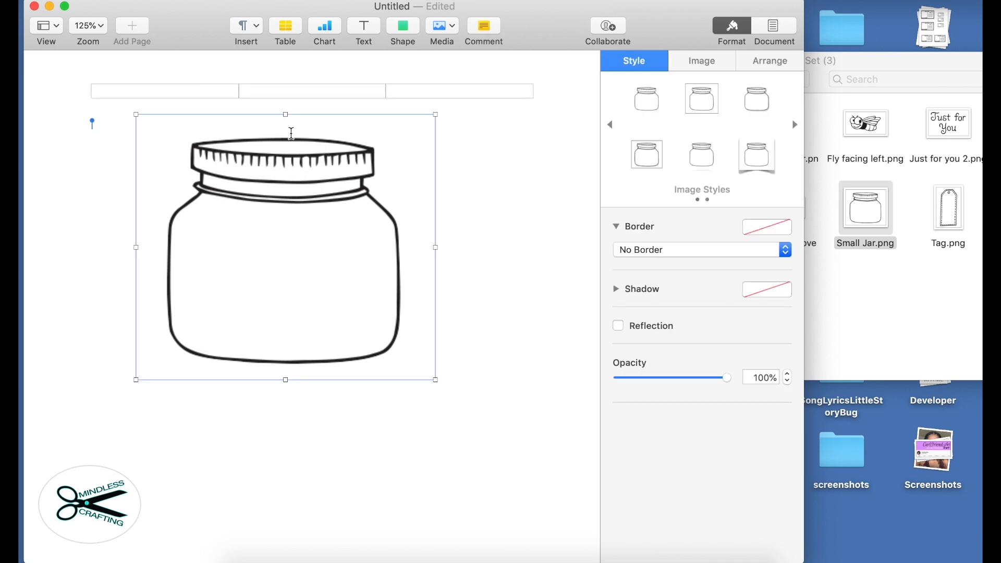
pyautogui.moveTo(436, 380); pyautogui.dragTo(339, 287)
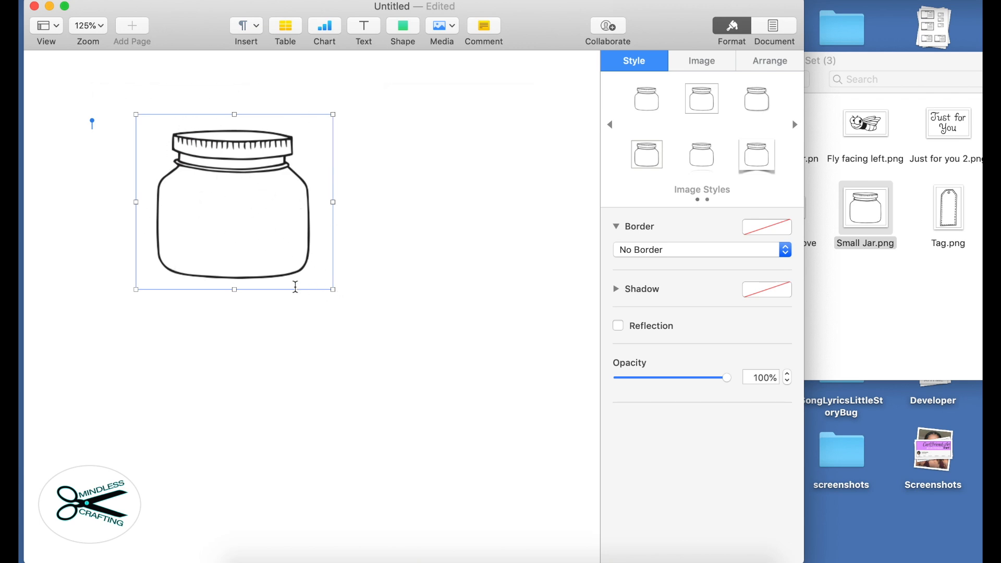
pyautogui.moveTo(334, 291); pyautogui.dragTo(336, 291)
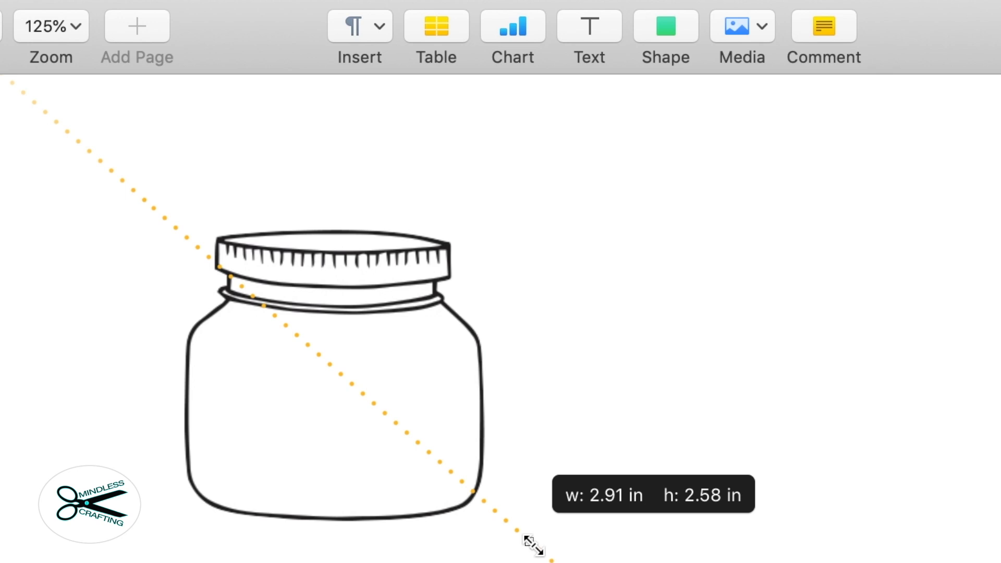
pyautogui.moveTo(532, 544); pyautogui.dragTo(532, 542)
pyautogui.click(651, 451)
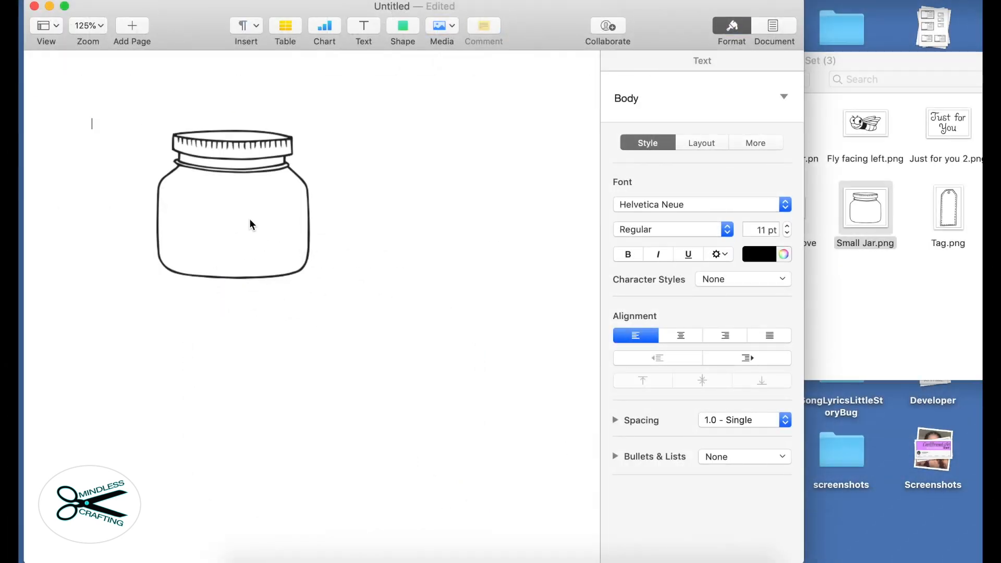
# Move the jar image to the upper-left corner of the page
pyautogui.click(252, 223)
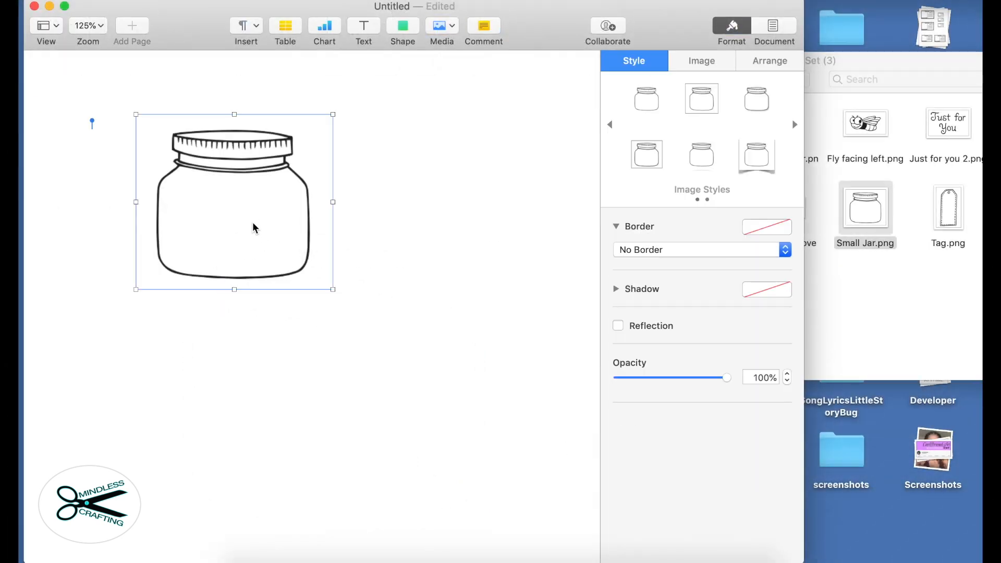
pyautogui.moveTo(258, 224); pyautogui.dragTo(163, 199)
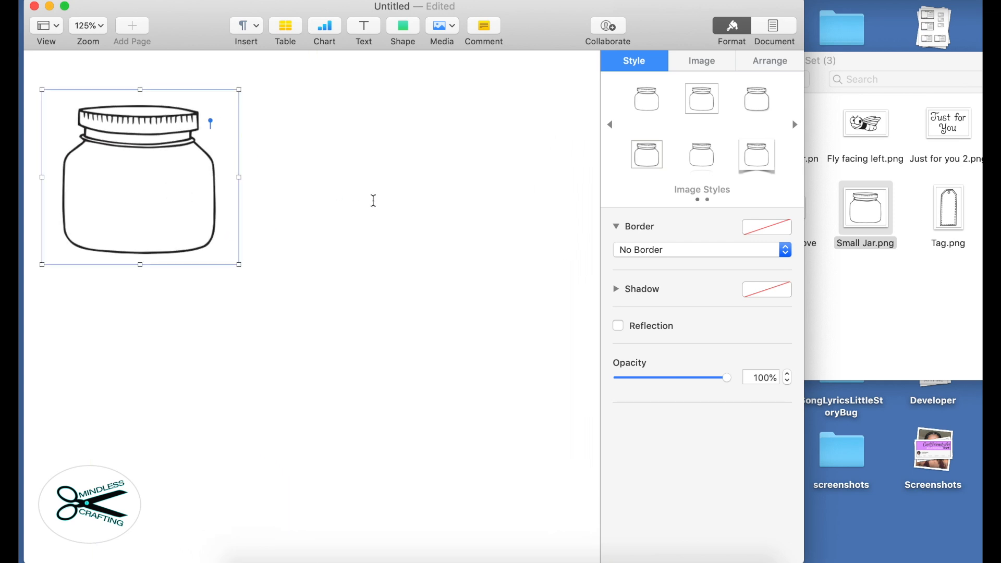
pyautogui.click(381, 245)
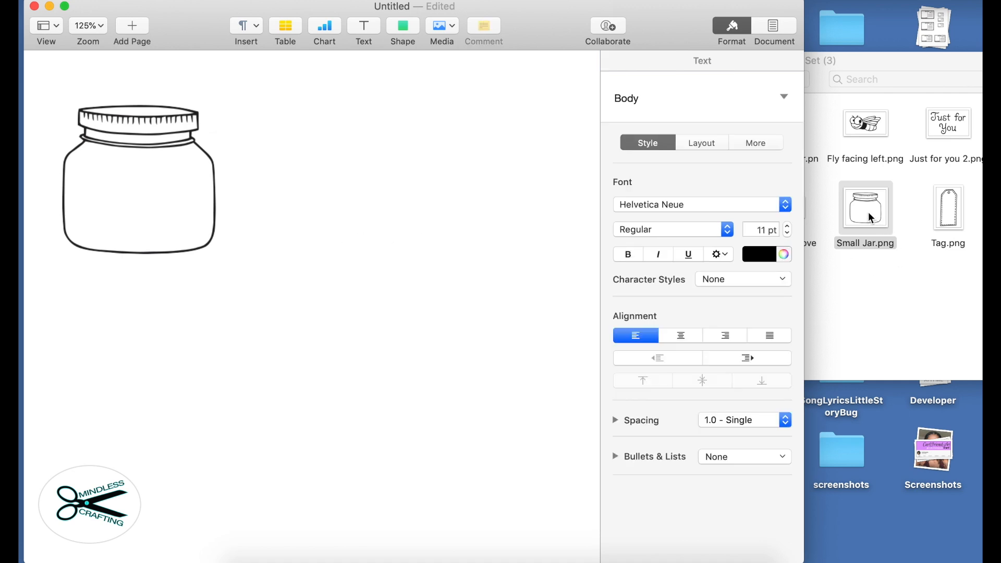
# Insert a second Small Jar.png, shrink it to nearly the first jar's size, and align it beside the first jar
pyautogui.moveTo(871, 218); pyautogui.dragTo(386, 188)
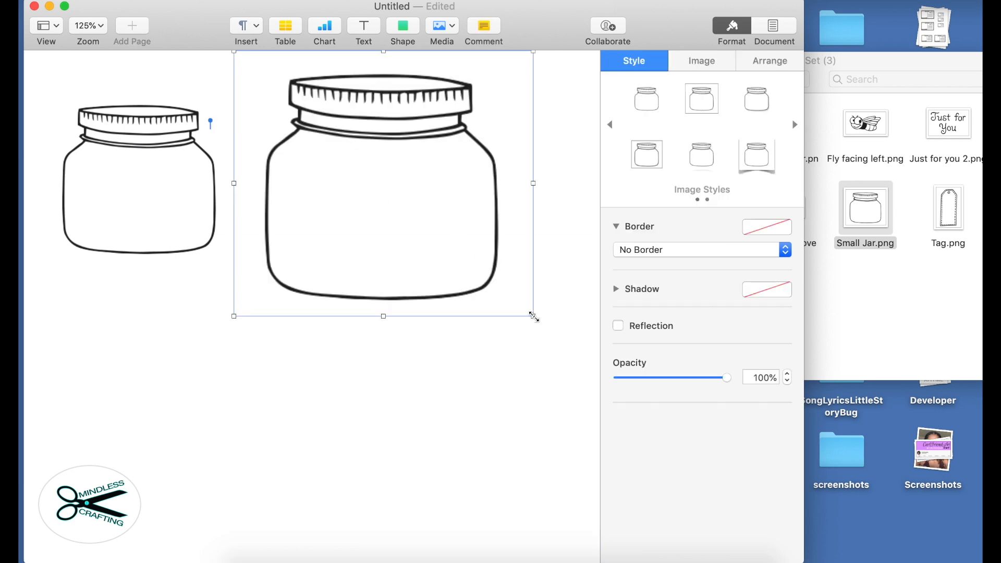
pyautogui.moveTo(535, 318); pyautogui.dragTo(457, 264)
pyautogui.moveTo(348, 167); pyautogui.dragTo(345, 191)
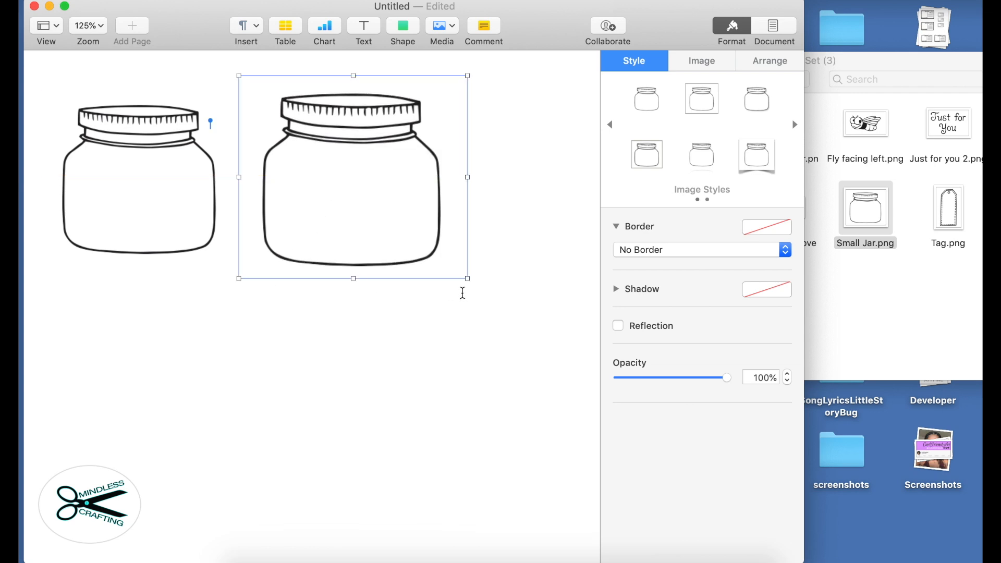
pyautogui.moveTo(240, 276); pyautogui.dragTo(254, 264)
pyautogui.moveTo(363, 201); pyautogui.dragTo(363, 207)
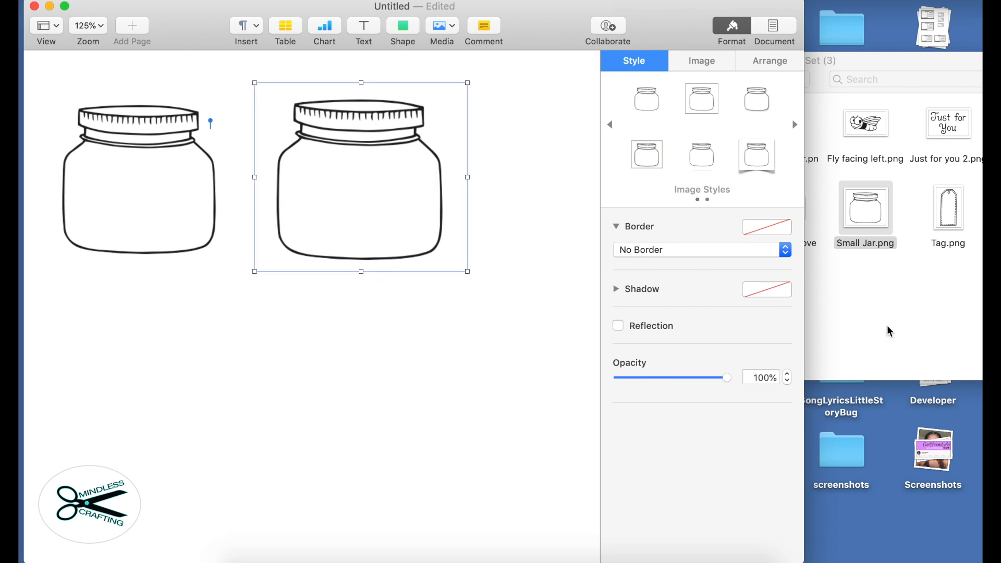
# Insert You Are Special 2.png into the document and shrink it so it sits below the two jars
pyautogui.click(885, 309)
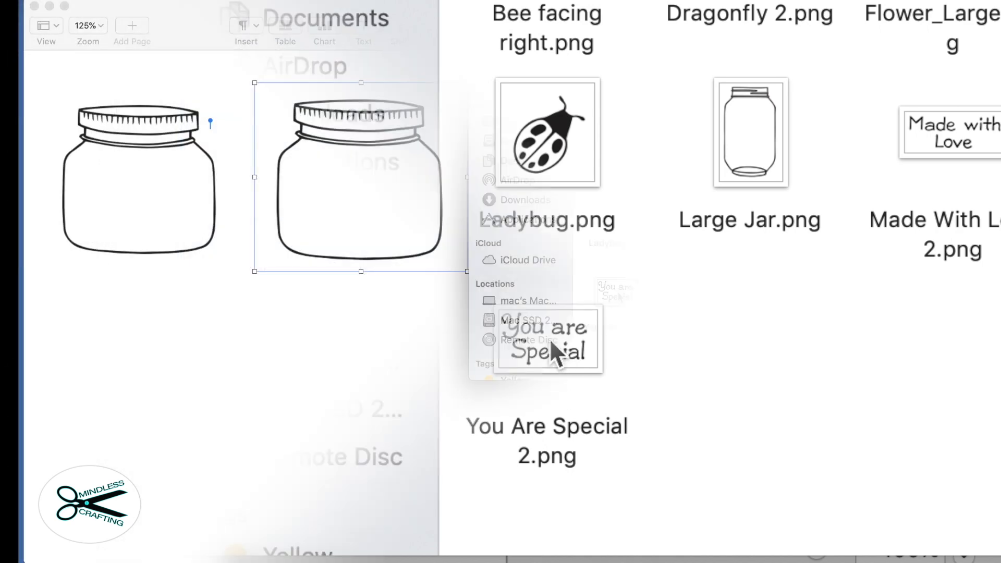
pyautogui.moveTo(548, 345); pyautogui.dragTo(137, 408)
pyautogui.moveTo(442, 320); pyautogui.dragTo(354, 341)
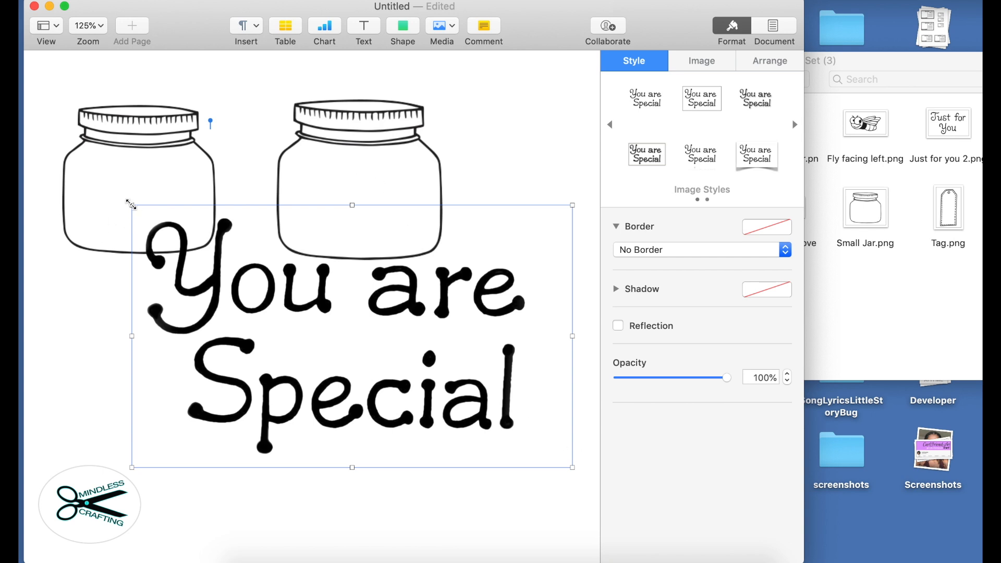
pyautogui.moveTo(132, 204); pyautogui.dragTo(287, 325)
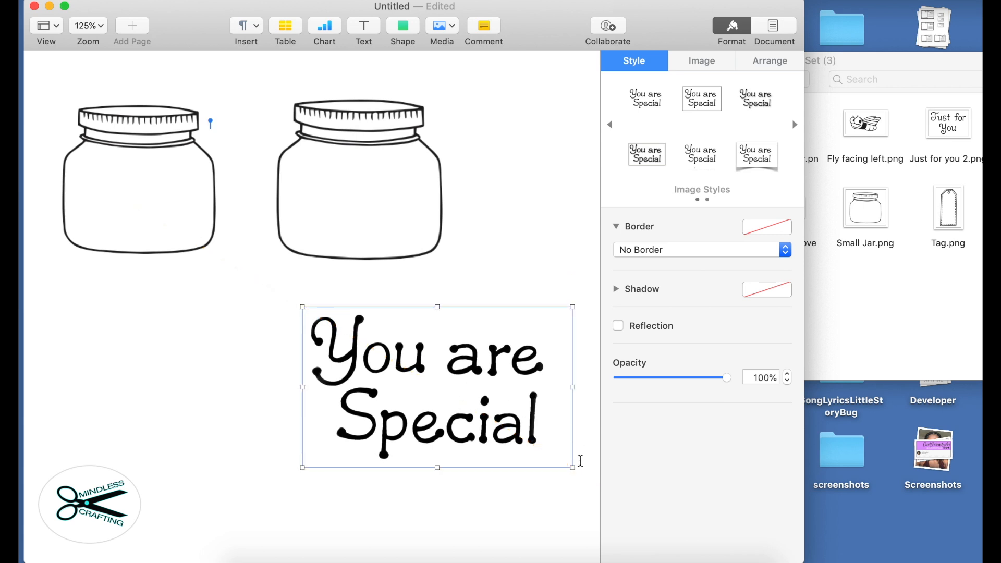
# Shrink the You are Special image further so it matches the width of the second jar above it
pyautogui.moveTo(572, 466); pyautogui.dragTo(488, 409)
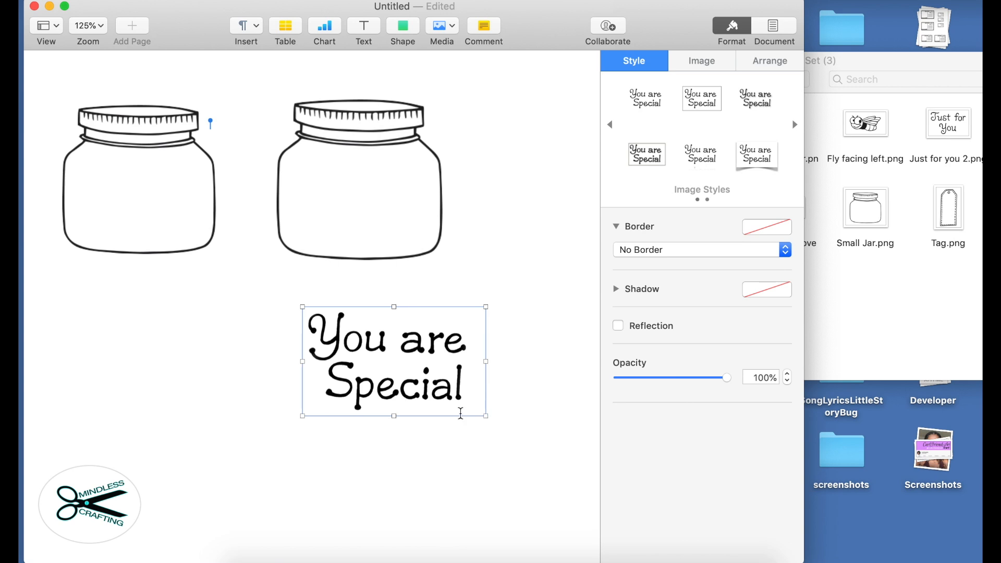
pyautogui.click(402, 370)
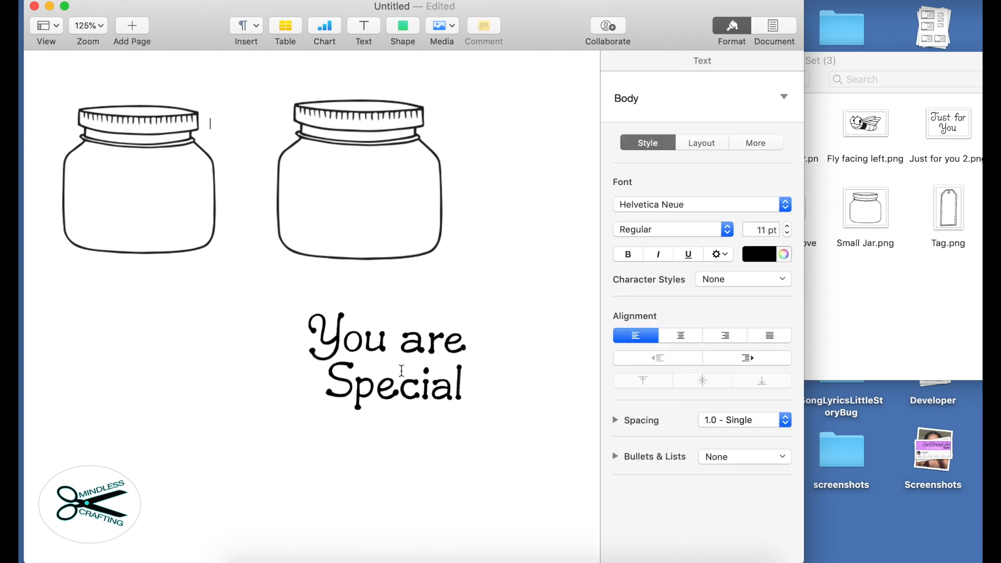
# Insert Just for you 2.png from the stamp set folder into the document
pyautogui.click(878, 314)
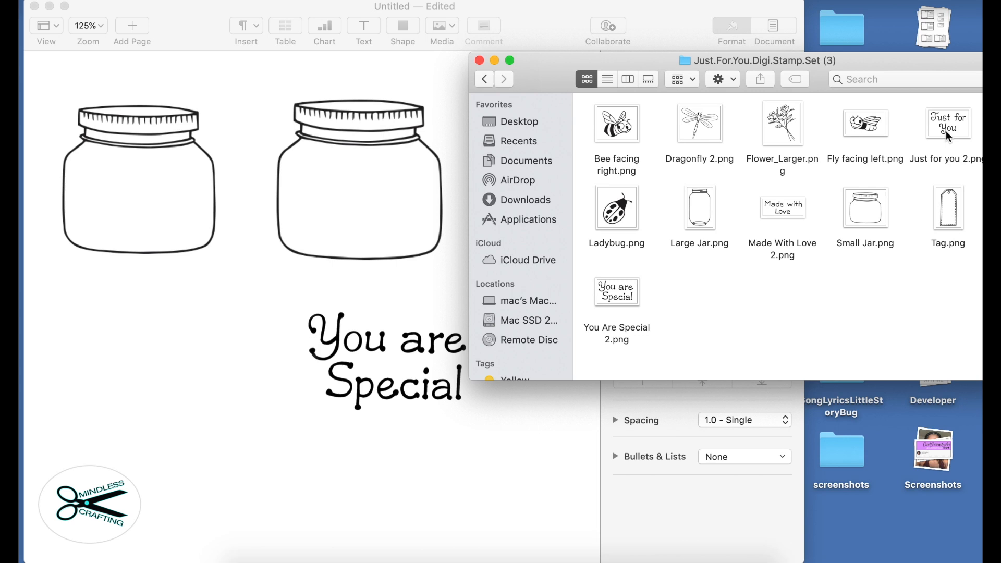
pyautogui.moveTo(948, 131); pyautogui.dragTo(350, 242)
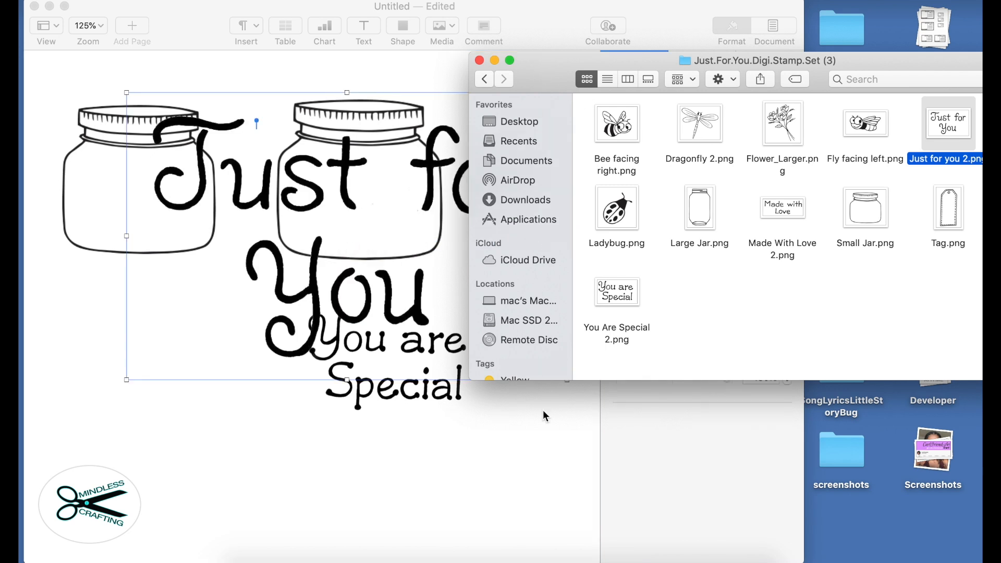
pyautogui.click(549, 441)
pyautogui.click(549, 441)
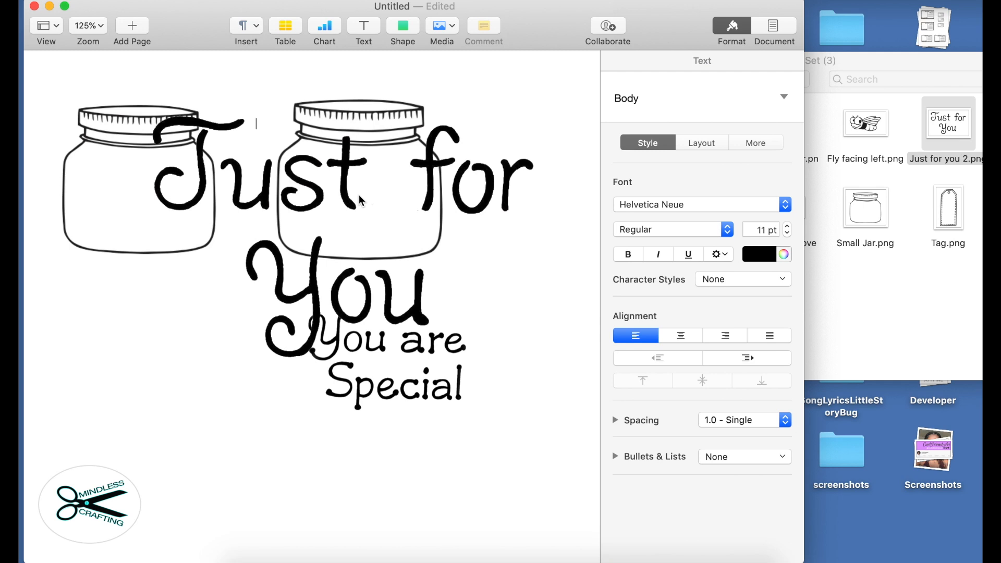
# Shrink the Just for You image to fit within the first jar's width and place it below that jar
pyautogui.click(324, 186)
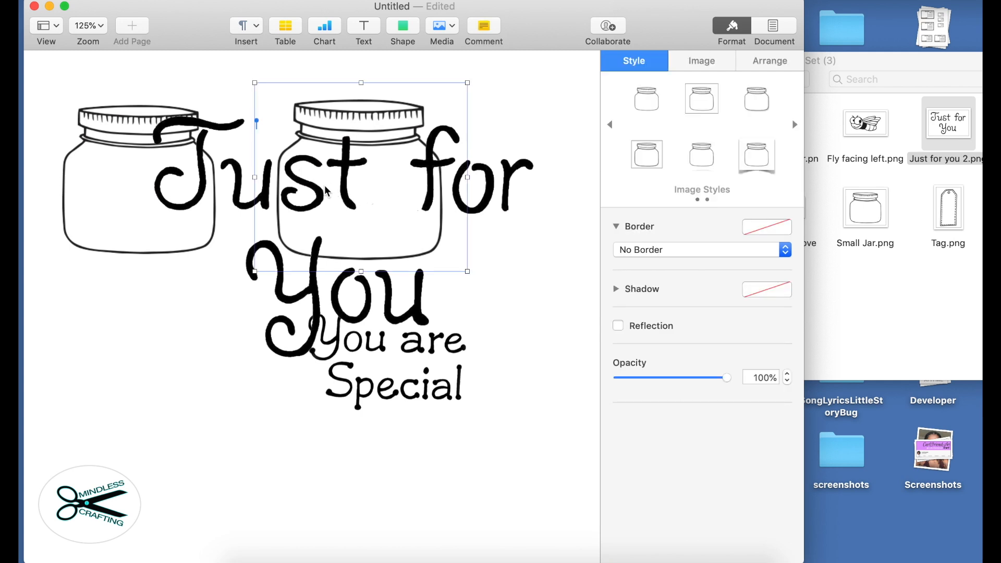
pyautogui.click(284, 274)
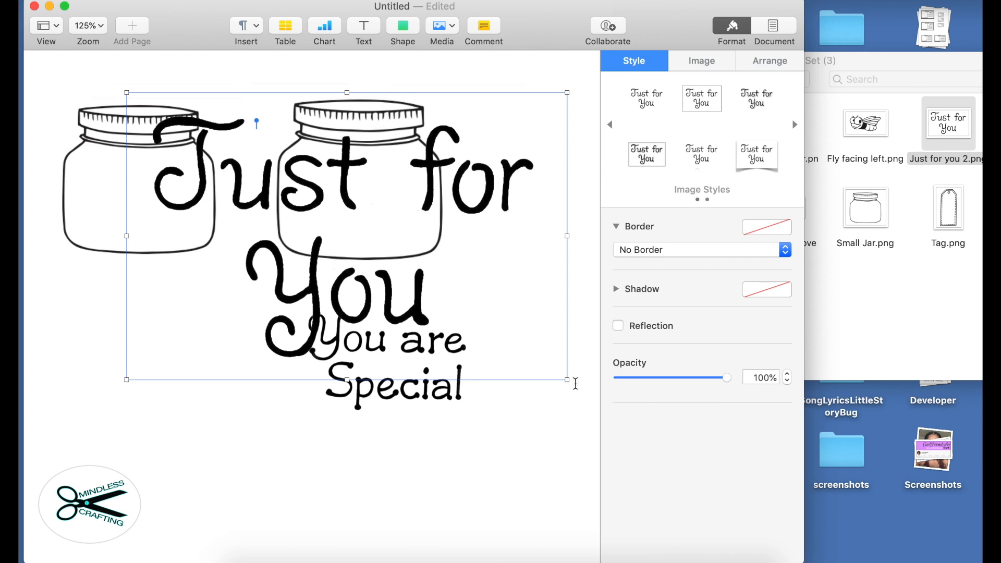
pyautogui.moveTo(568, 380); pyautogui.dragTo(401, 272)
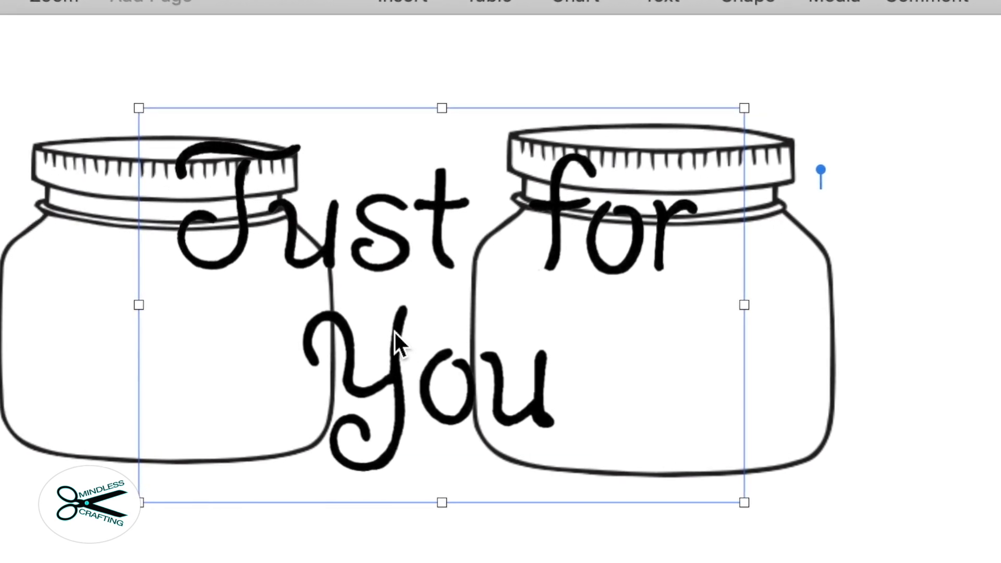
pyautogui.moveTo(396, 333); pyautogui.dragTo(196, 376)
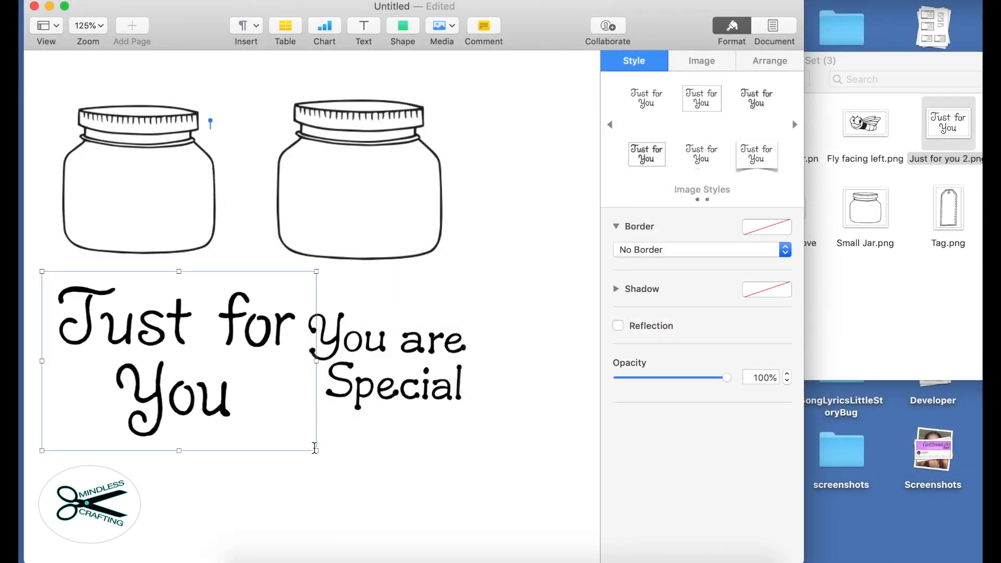
pyautogui.moveTo(314, 450); pyautogui.dragTo(236, 397)
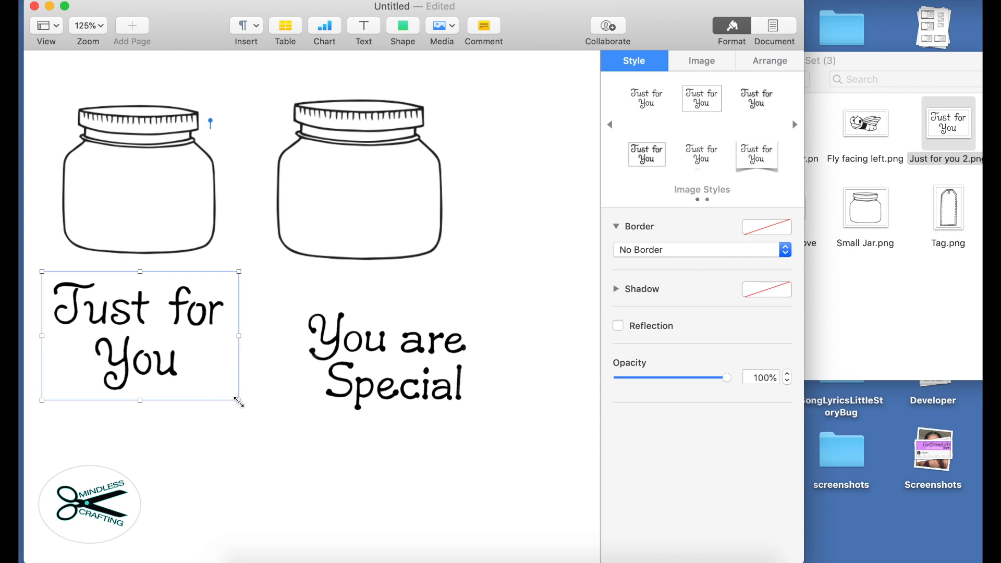
pyautogui.moveTo(239, 398); pyautogui.dragTo(206, 380)
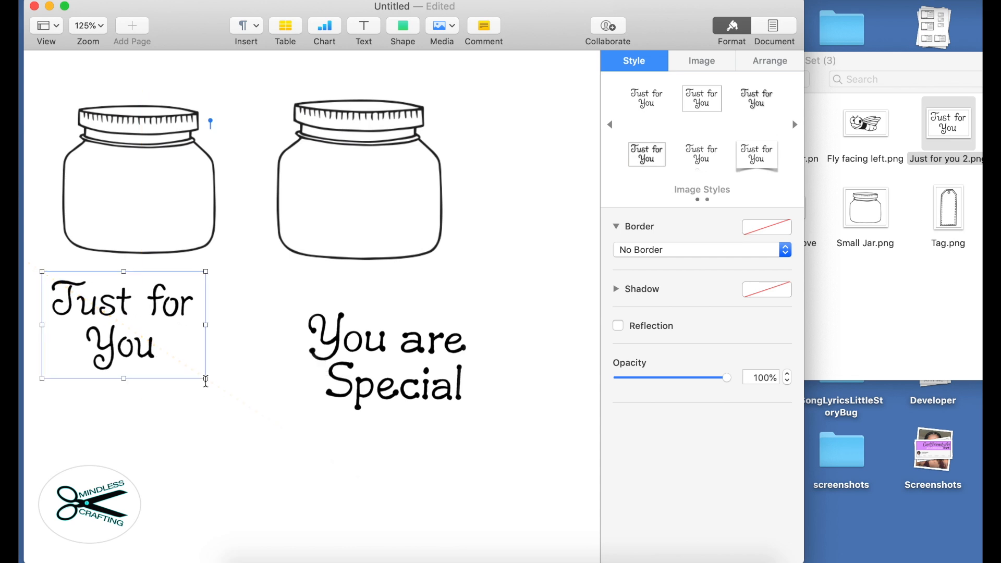
pyautogui.moveTo(42, 272); pyautogui.dragTo(92, 304)
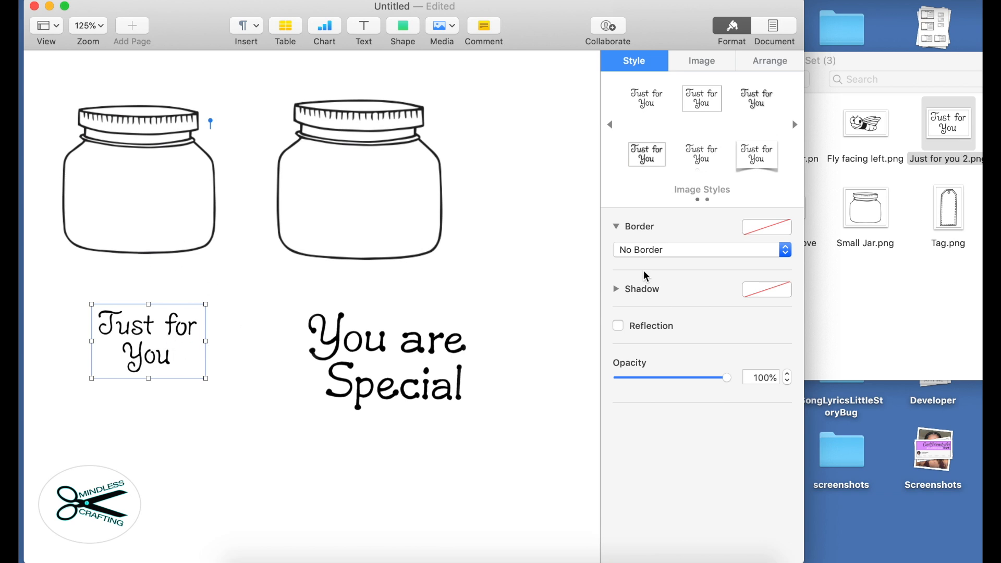
# Insert Bee facing right.png into the document and place it over the body of the second jar
pyautogui.click(867, 298)
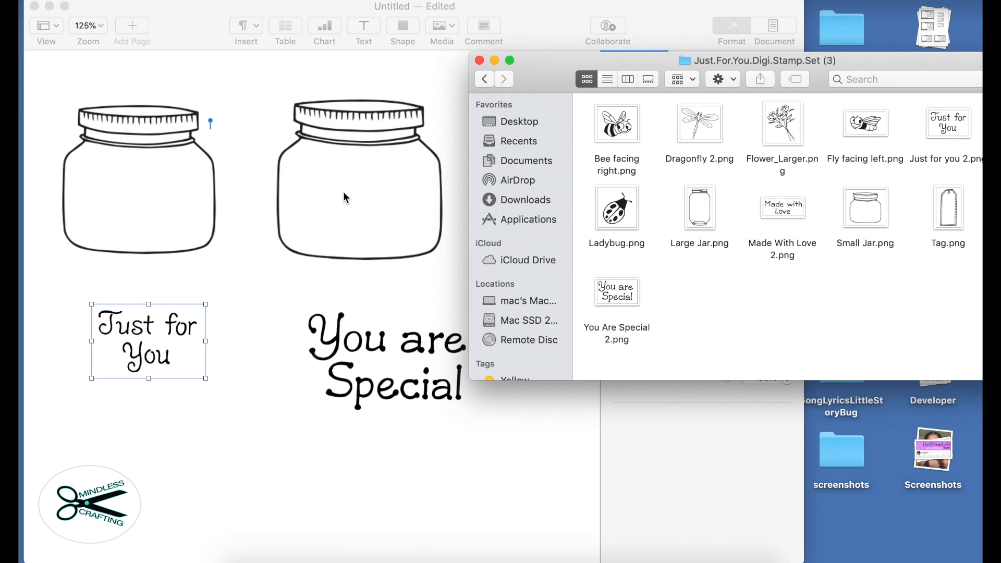
pyautogui.click(624, 135)
pyautogui.moveTo(622, 133); pyautogui.dragTo(367, 176)
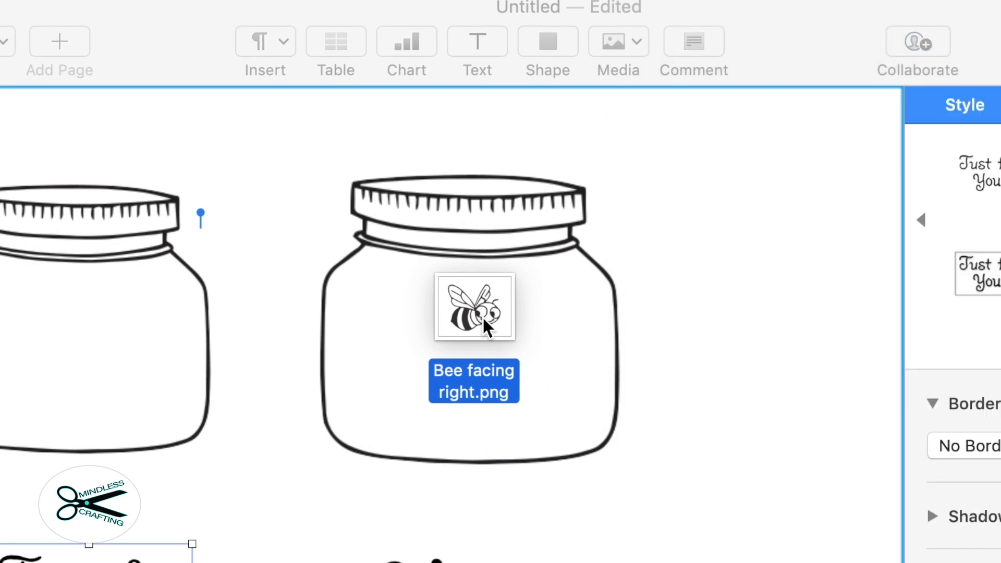
pyautogui.moveTo(483, 320); pyautogui.dragTo(483, 319)
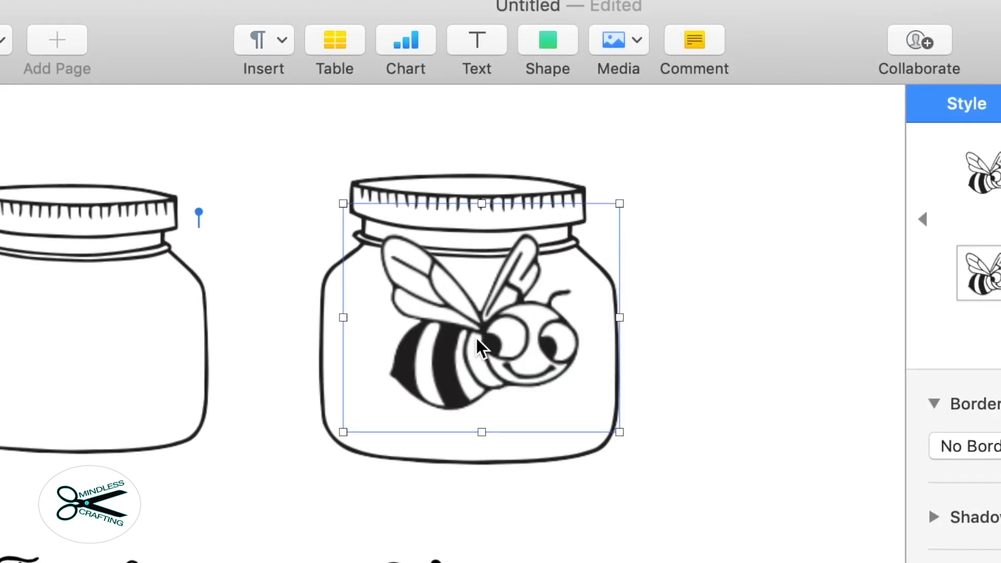
pyautogui.moveTo(476, 342); pyautogui.dragTo(477, 362)
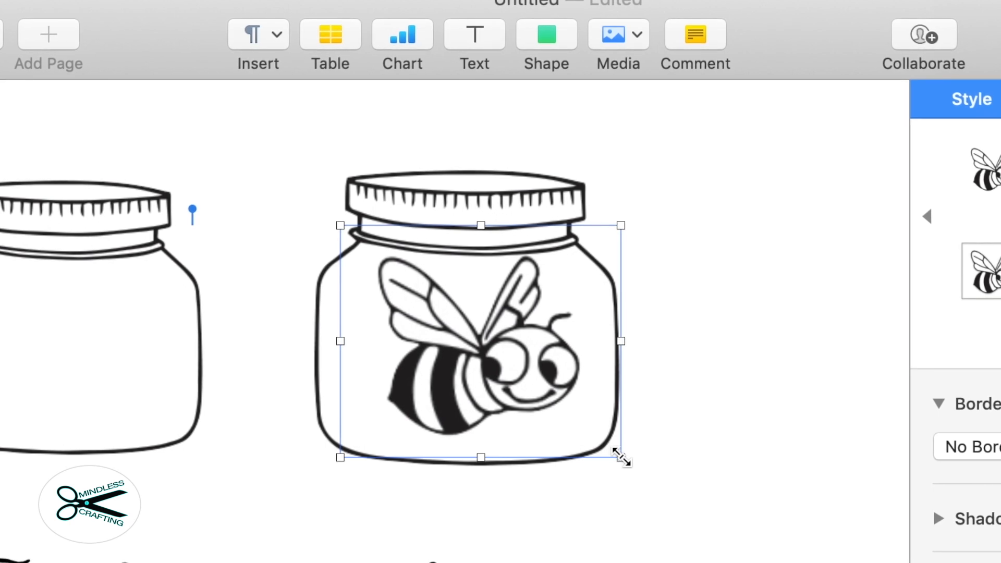
# Shrink the bee image and centre it inside the second jar
pyautogui.moveTo(621, 457); pyautogui.dragTo(580, 441)
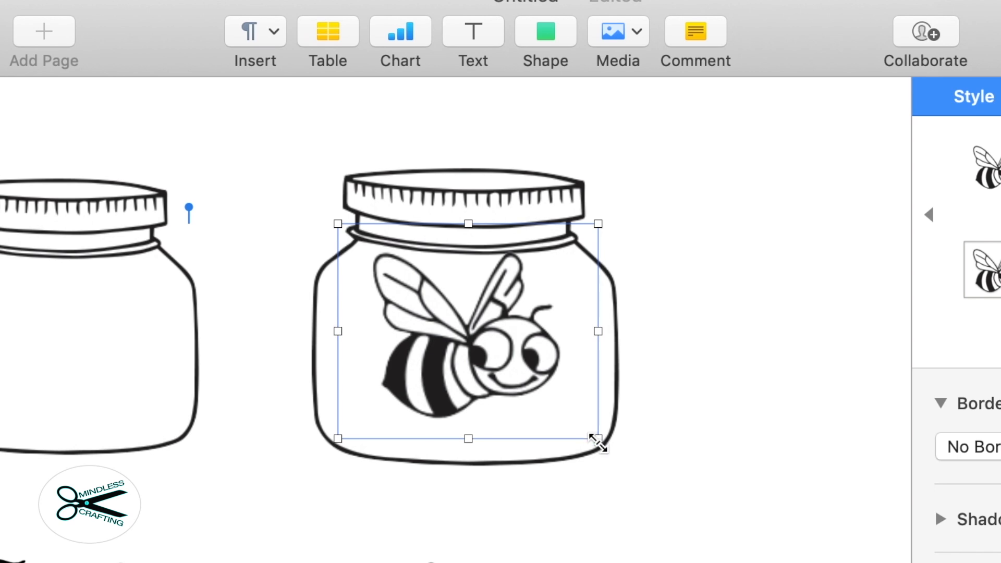
pyautogui.click(592, 431)
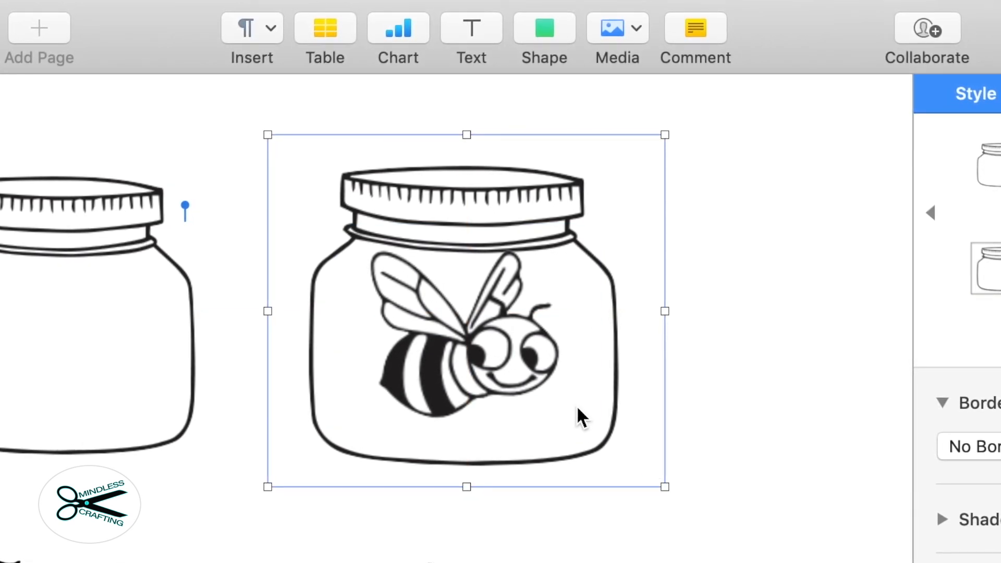
pyautogui.click(518, 363)
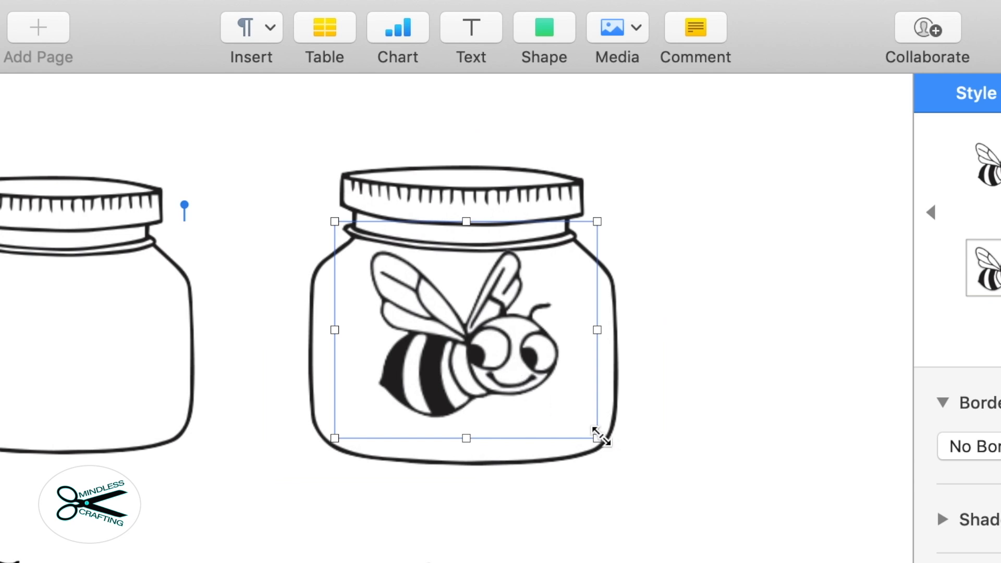
pyautogui.moveTo(597, 438); pyautogui.dragTo(551, 400)
pyautogui.moveTo(452, 333); pyautogui.dragTo(465, 361)
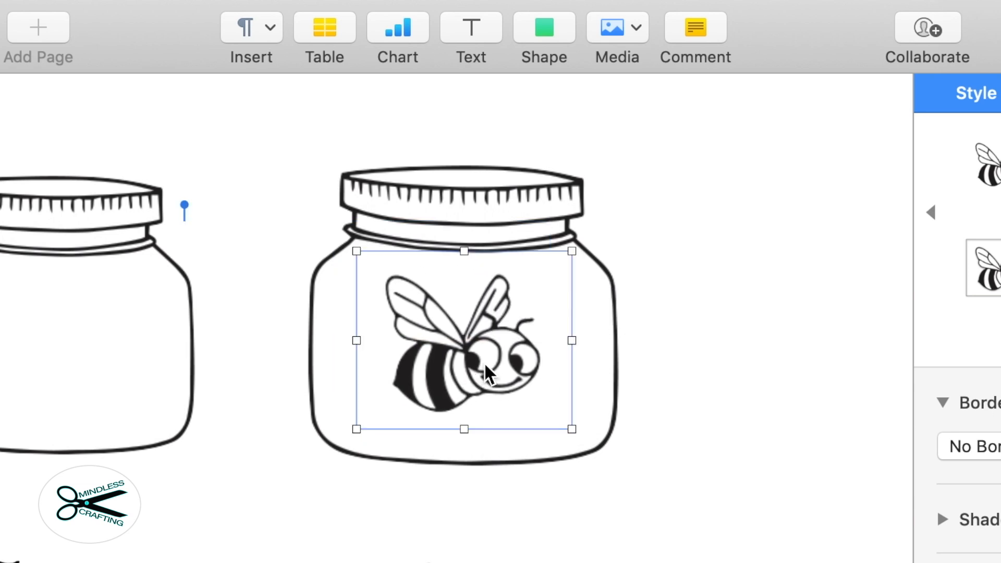
pyautogui.click(724, 411)
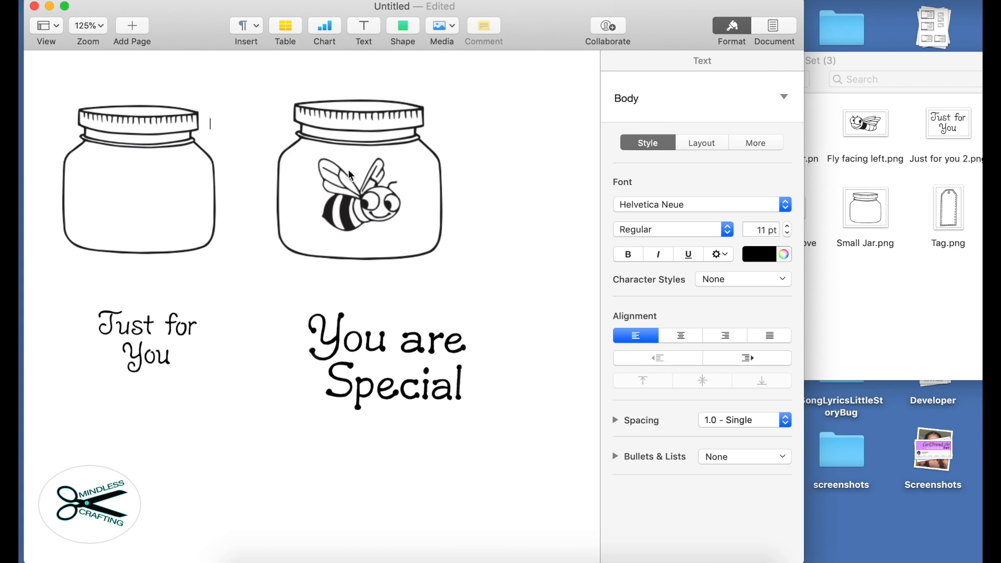
# Insert Large Jar.png into the document and move the stamp folder window clear of the page
pyautogui.click(883, 332)
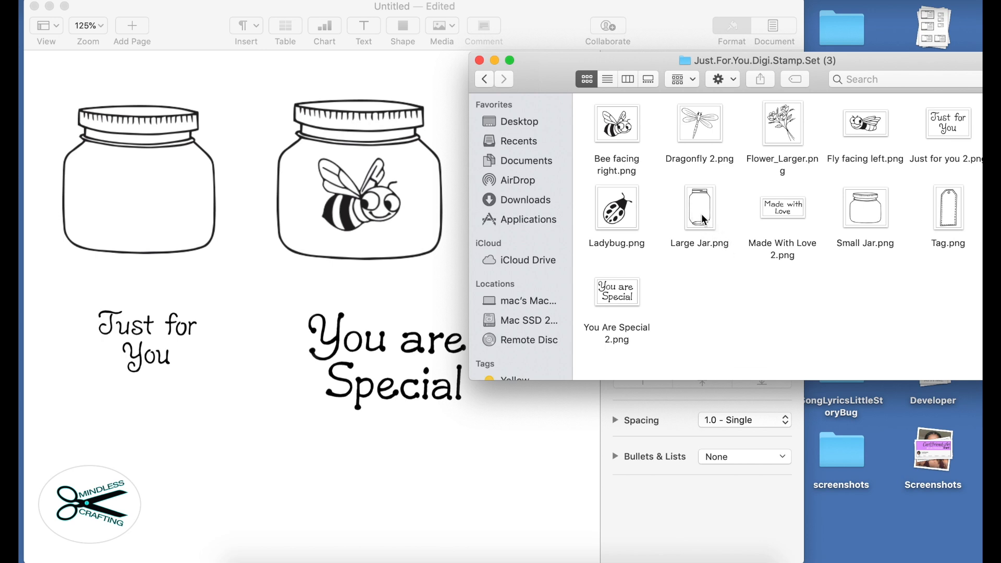
pyautogui.moveTo(704, 219); pyautogui.dragTo(268, 498)
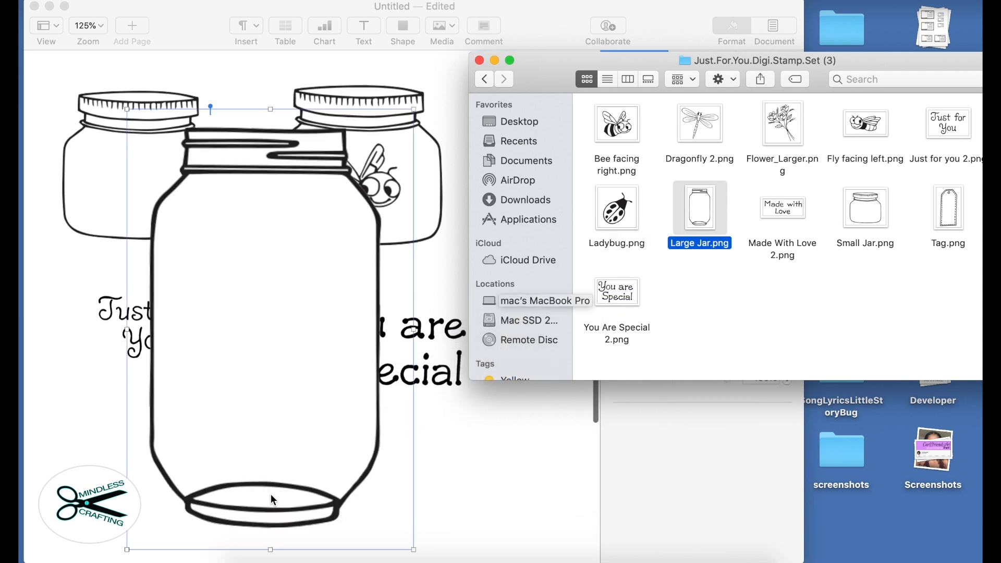
pyautogui.moveTo(543, 66); pyautogui.dragTo(760, 59)
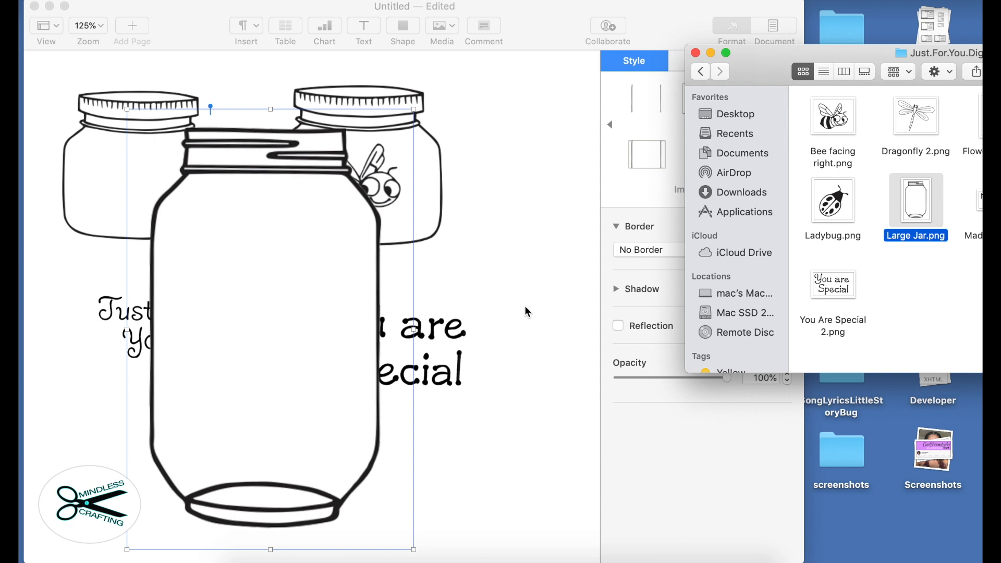
# Shrink the large jar to about half its size and place it below the Just for You text
pyautogui.scroll(-3, 526, 310)
pyautogui.click(277, 256)
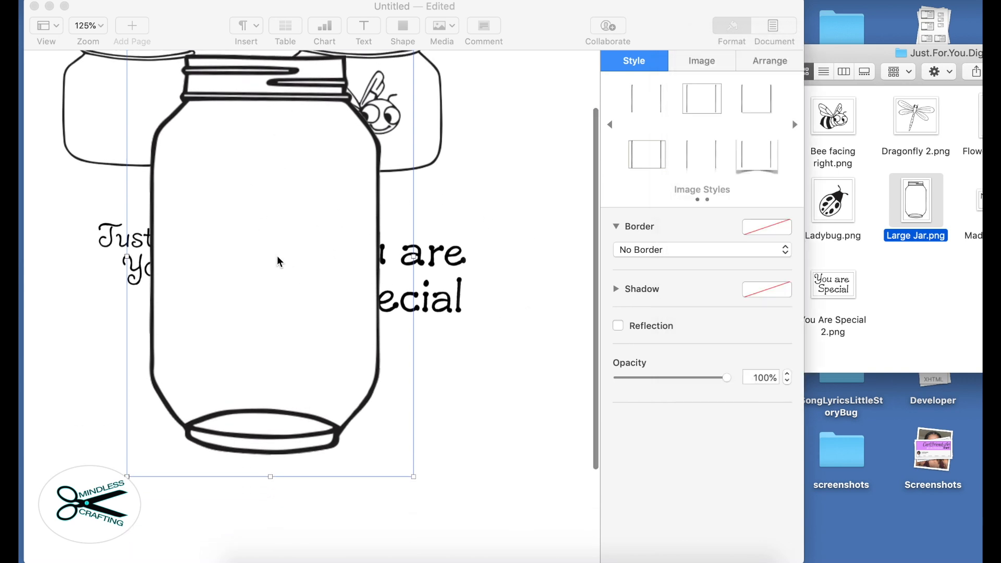
pyautogui.moveTo(277, 255); pyautogui.dragTo(252, 427)
pyautogui.scroll(-3, 441, 419)
pyautogui.scroll(-1, 442, 419)
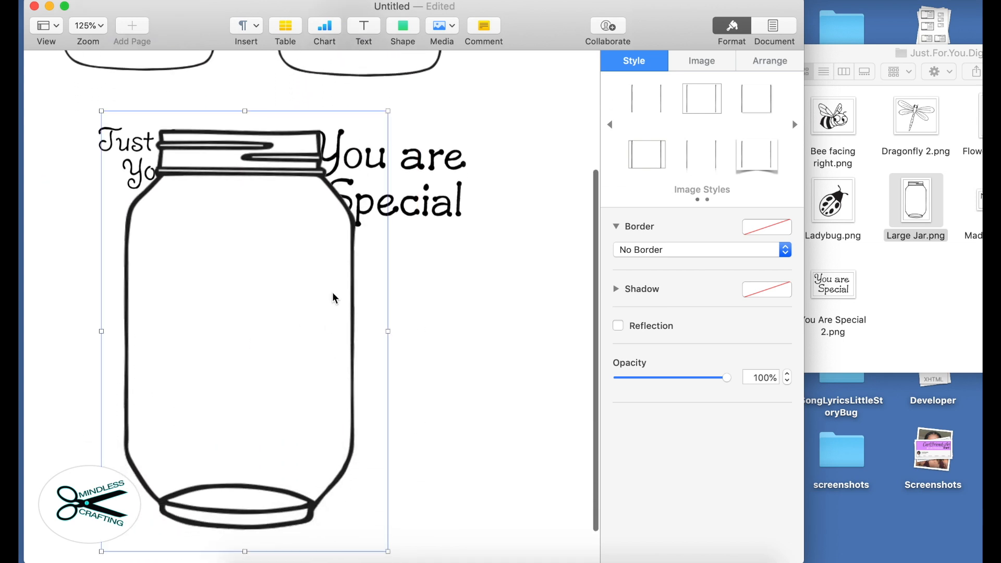
pyautogui.moveTo(388, 111); pyautogui.dragTo(264, 334)
pyautogui.moveTo(170, 444); pyautogui.dragTo(147, 387)
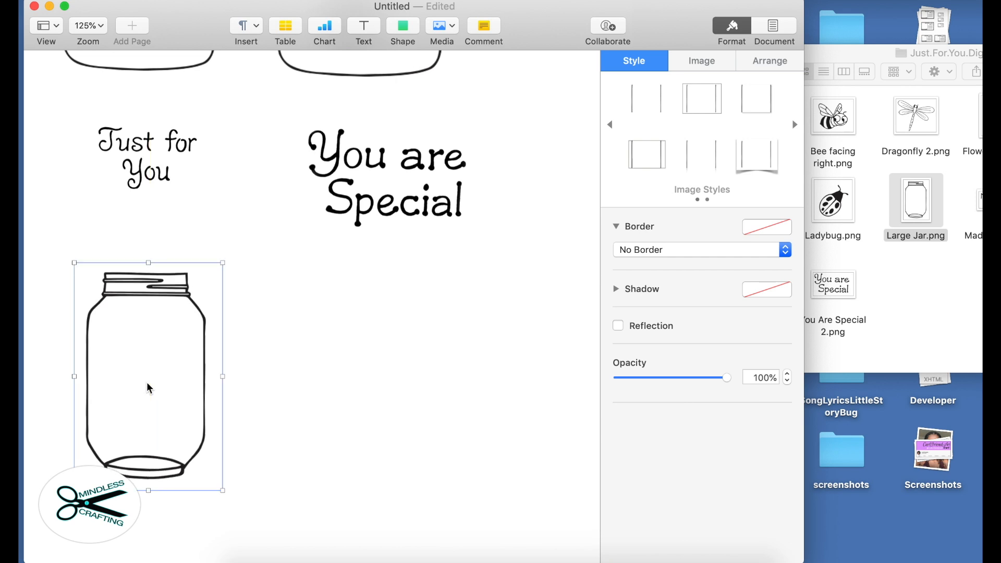
pyautogui.click(274, 390)
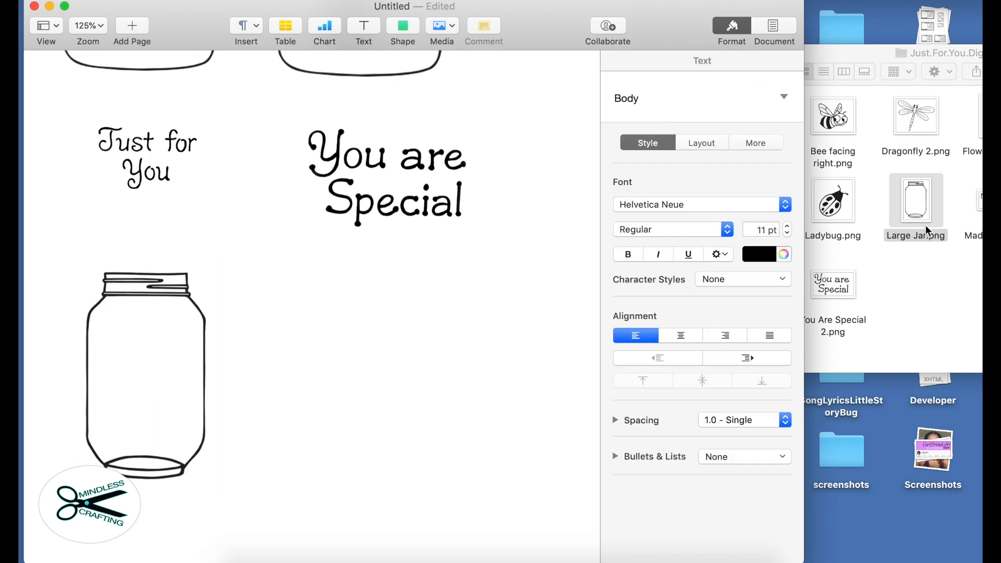
# Copy the large jar and paste a duplicate, placing it beside the original in the same row
pyautogui.click(144, 383)
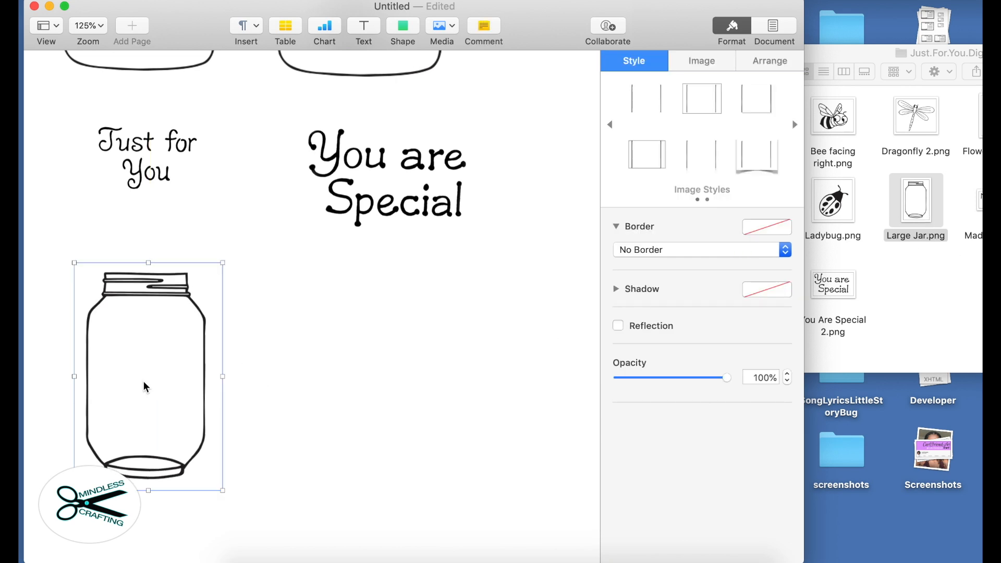
pyautogui.rightClick(147, 381)
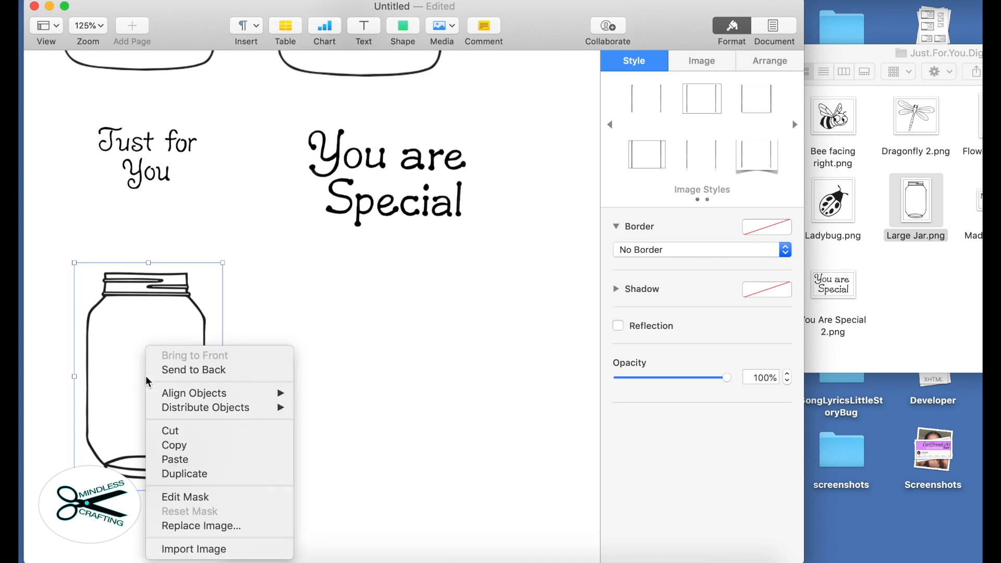
pyautogui.click(183, 445)
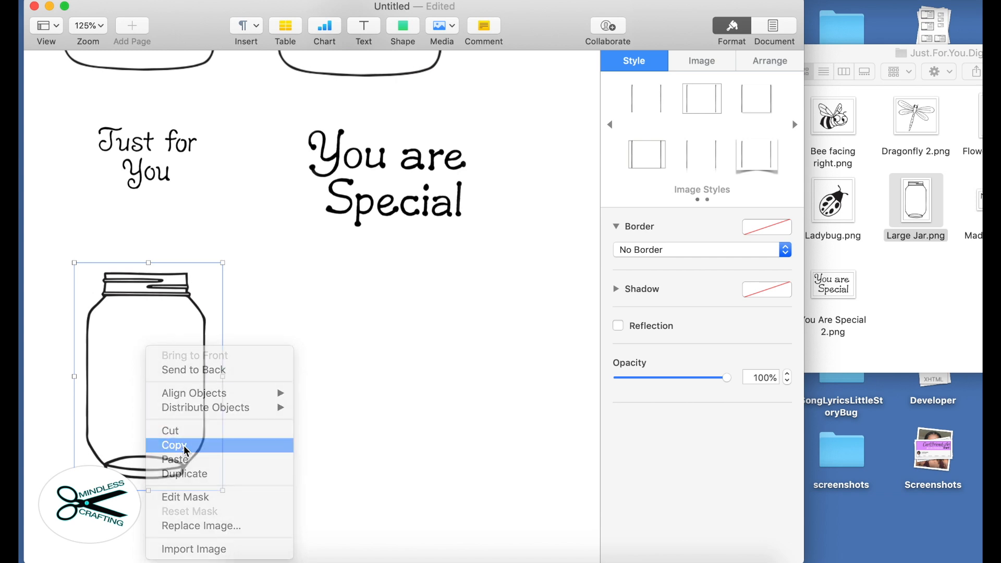
pyautogui.click(304, 379)
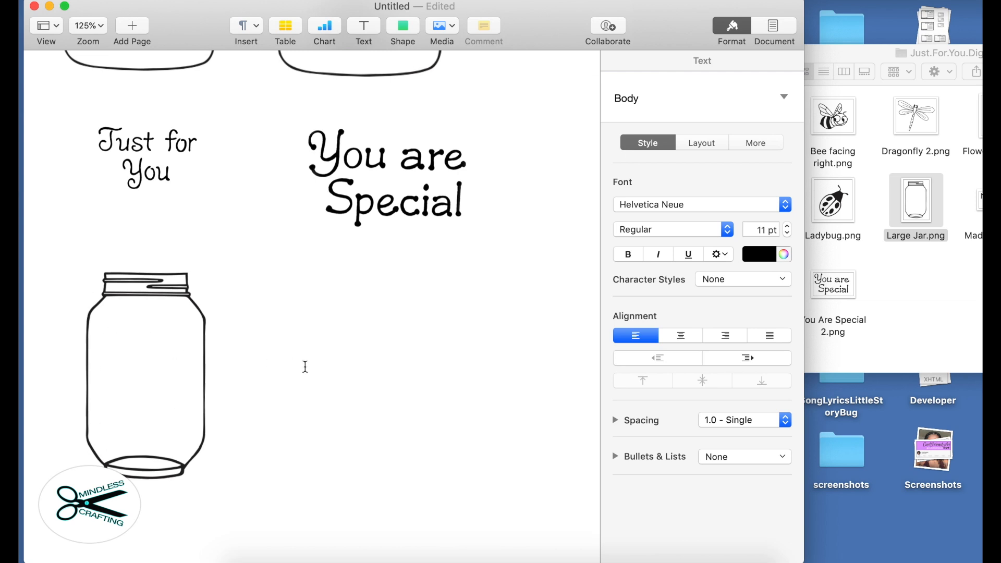
pyautogui.rightClick(305, 367)
pyautogui.click(347, 404)
pyautogui.moveTo(314, 293); pyautogui.dragTo(315, 357)
pyautogui.click(490, 358)
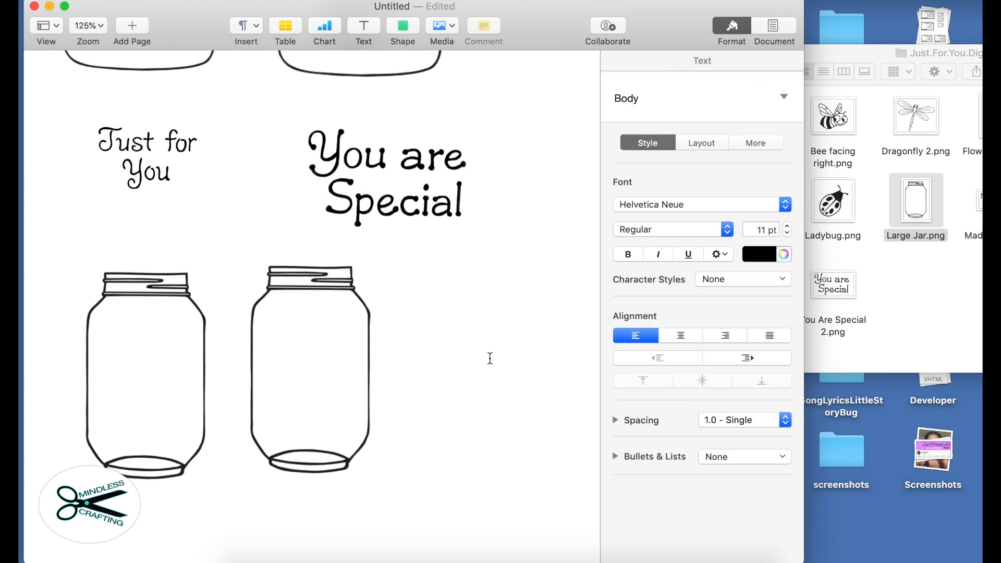
# Paste a third large jar and place it at the end of the lower jar row
pyautogui.rightClick(490, 357)
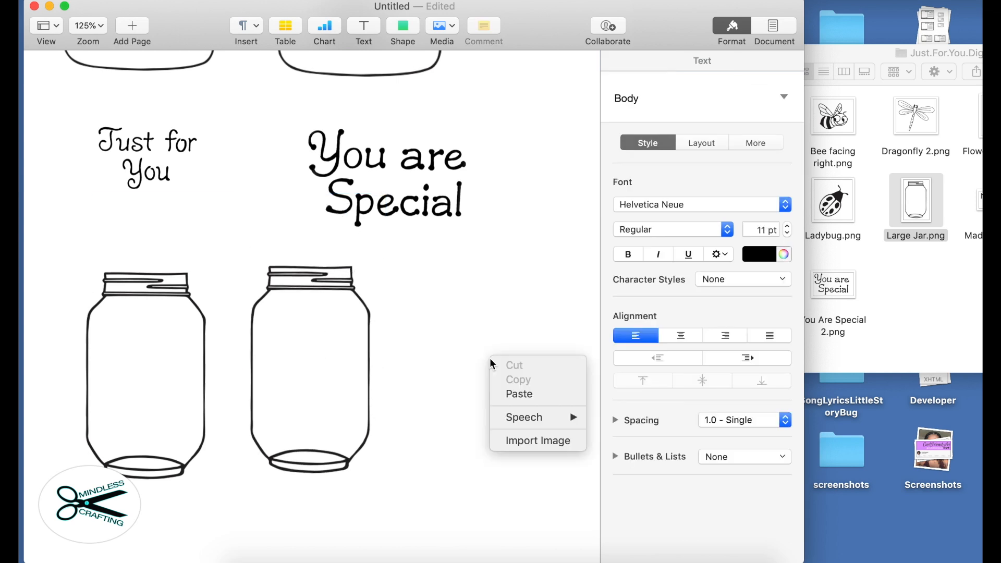
pyautogui.click(522, 394)
pyautogui.moveTo(315, 291); pyautogui.dragTo(494, 357)
pyautogui.scroll(2, 496, 398)
pyautogui.scroll(6, 497, 395)
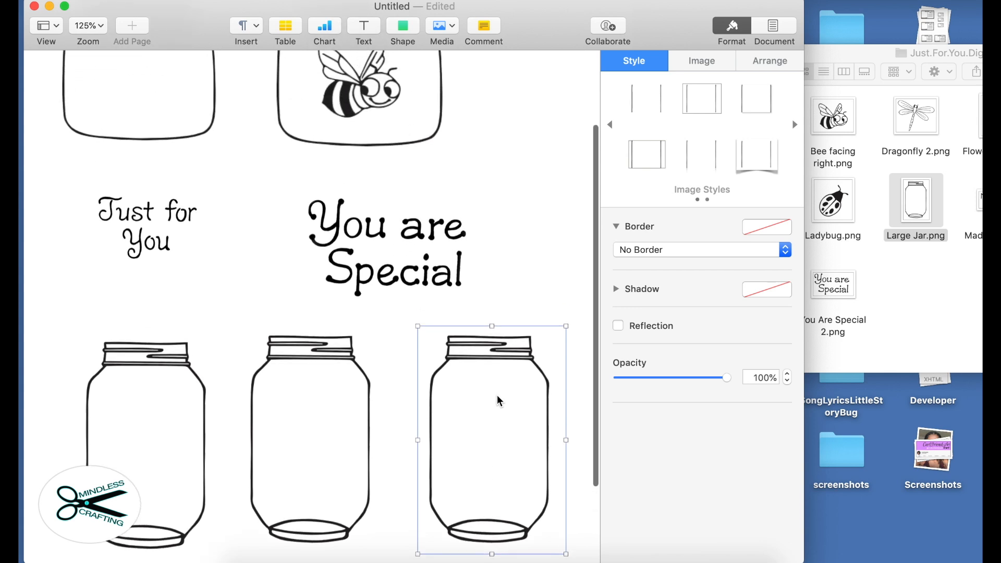
# Look over the page from the lower jar row up to the small jars to check the layout and free space
pyautogui.scroll(-5, 496, 396)
pyautogui.scroll(2, 496, 395)
pyautogui.scroll(-7, 498, 398)
pyautogui.scroll(-3, 497, 395)
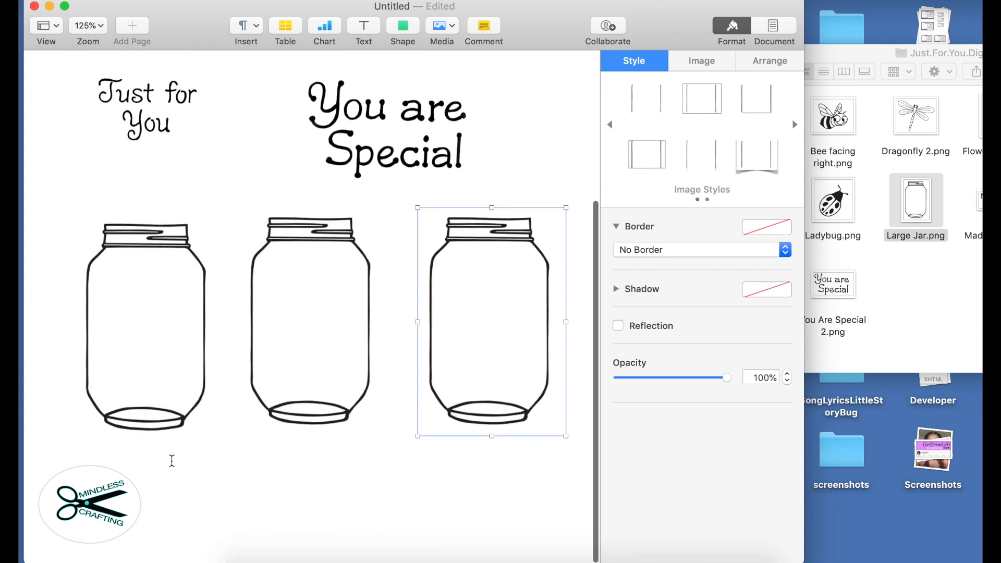
pyautogui.scroll(5, 155, 465)
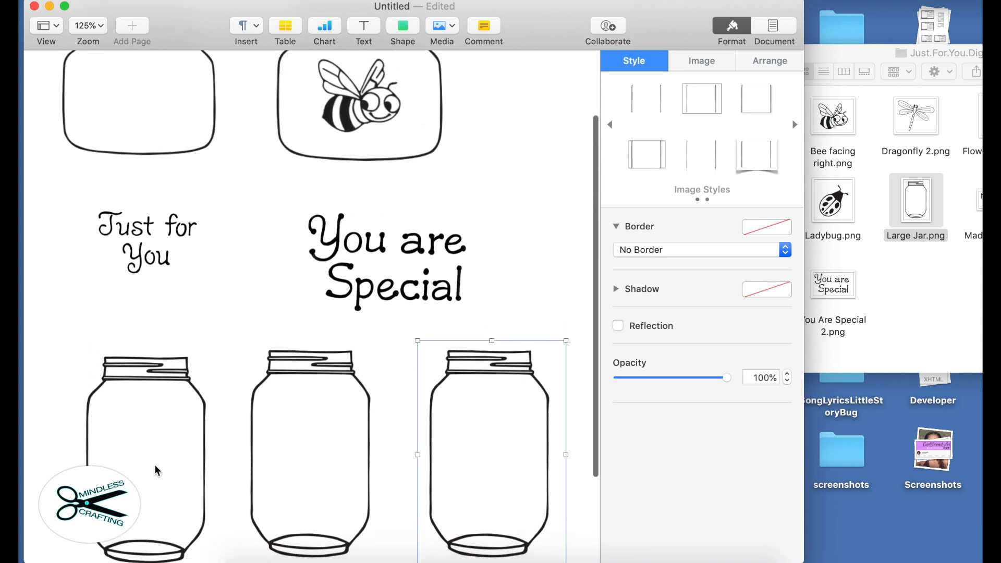
pyautogui.scroll(-3, 155, 464)
pyautogui.scroll(-3, 155, 465)
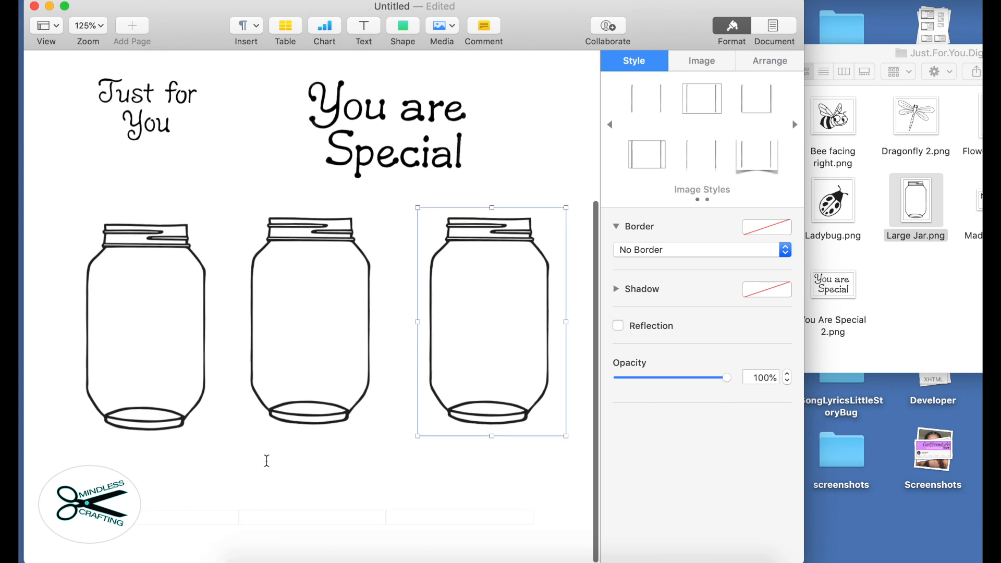
pyautogui.scroll(8, 272, 382)
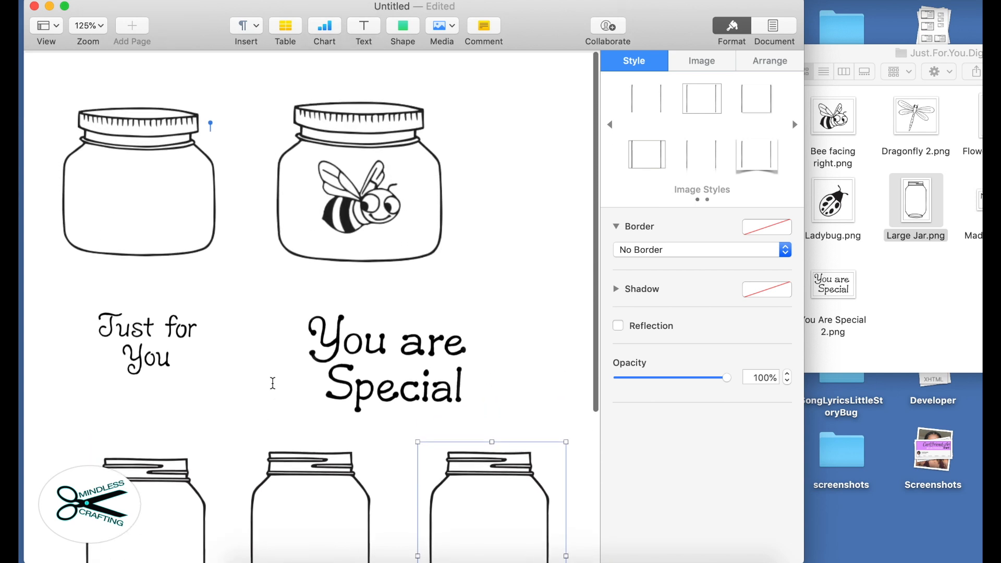
# Shrink the small jar behind the bee, place it beside the empty small jar, and reposition the bee inside it
pyautogui.click(399, 219)
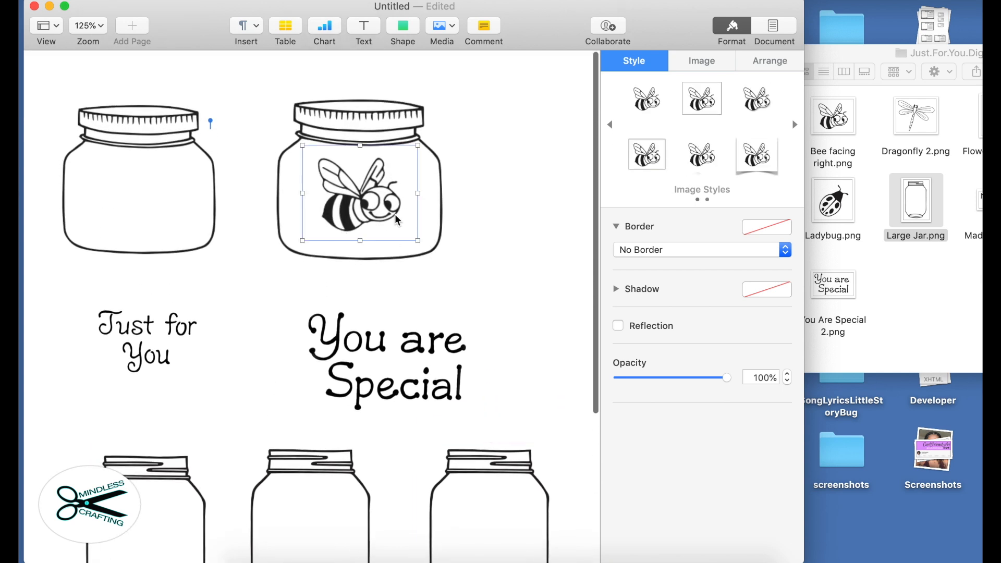
pyautogui.click(431, 251)
pyautogui.moveTo(469, 270); pyautogui.dragTo(417, 229)
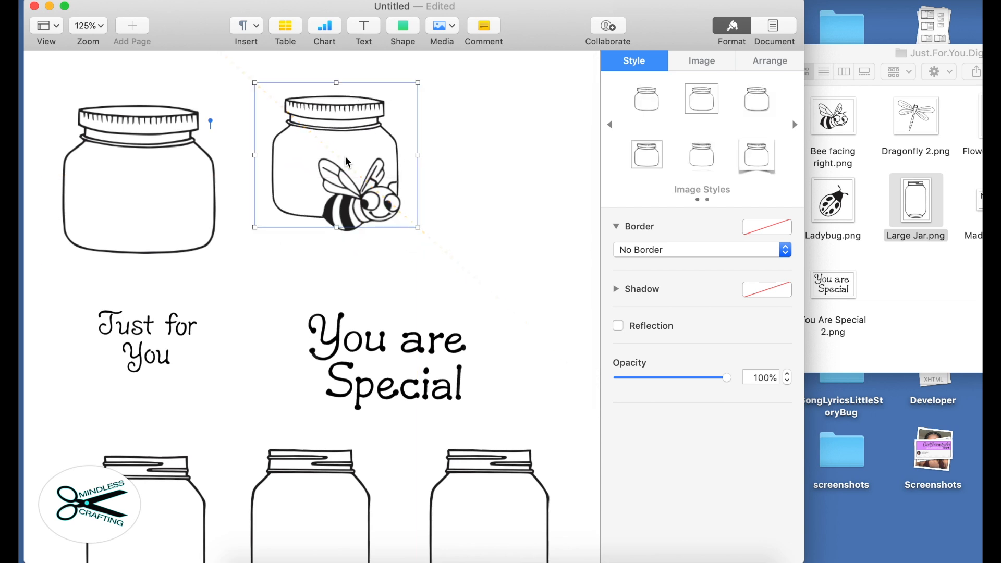
pyautogui.moveTo(340, 150); pyautogui.dragTo(315, 190)
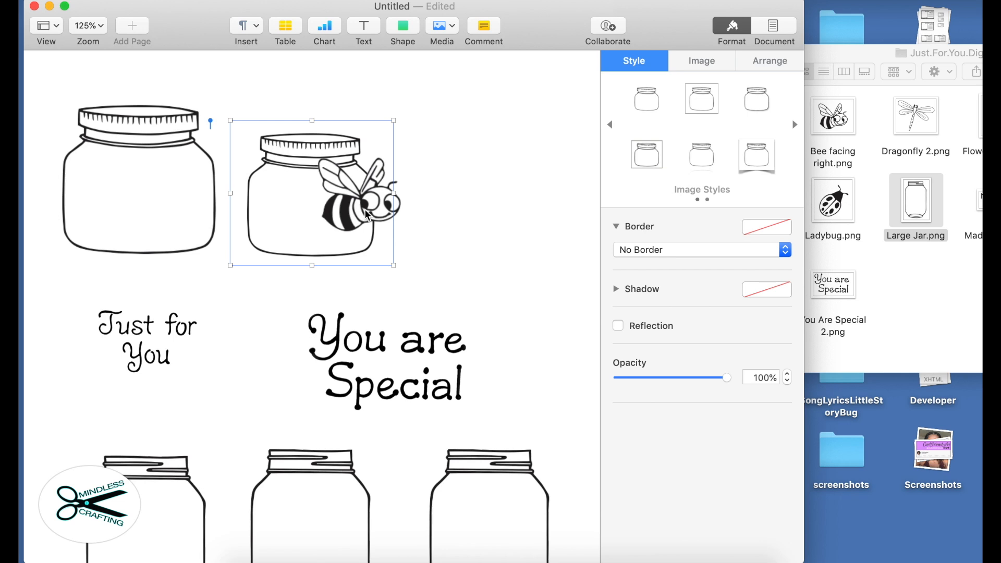
pyautogui.click(367, 215)
pyautogui.moveTo(367, 215); pyautogui.dragTo(322, 228)
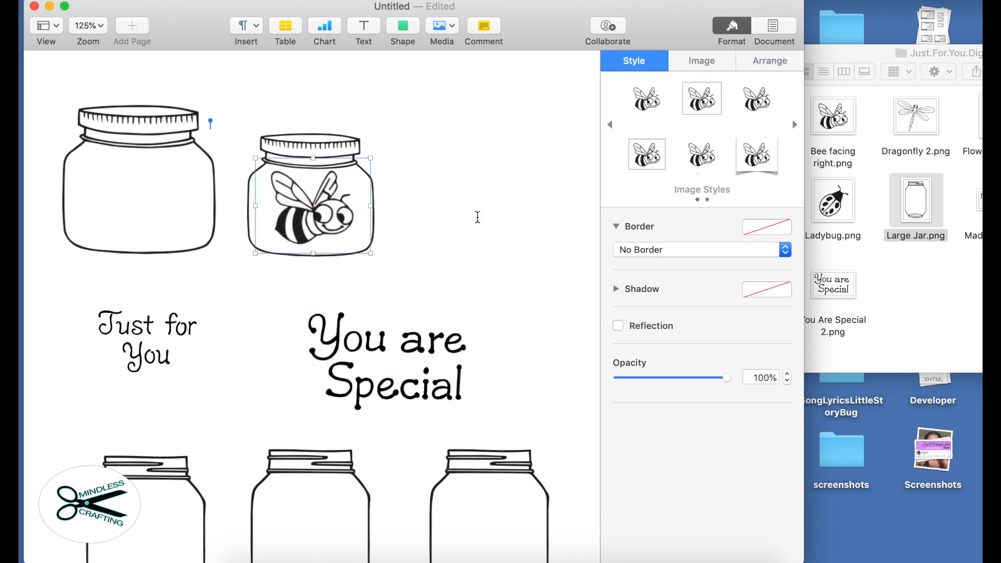
# Move the You are Special sentiment up beside the bee jar in the upper row
pyautogui.click(475, 217)
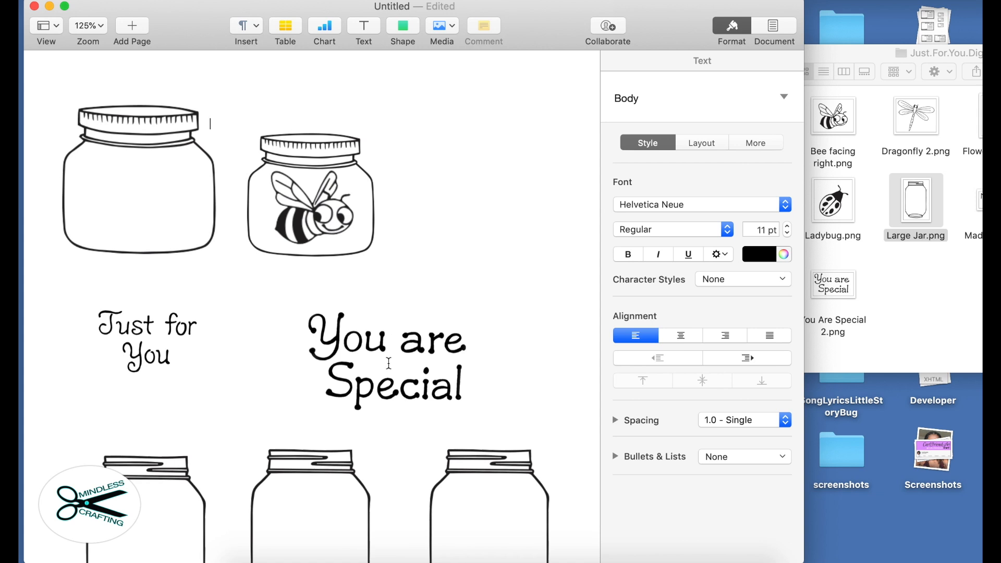
pyautogui.click(351, 400)
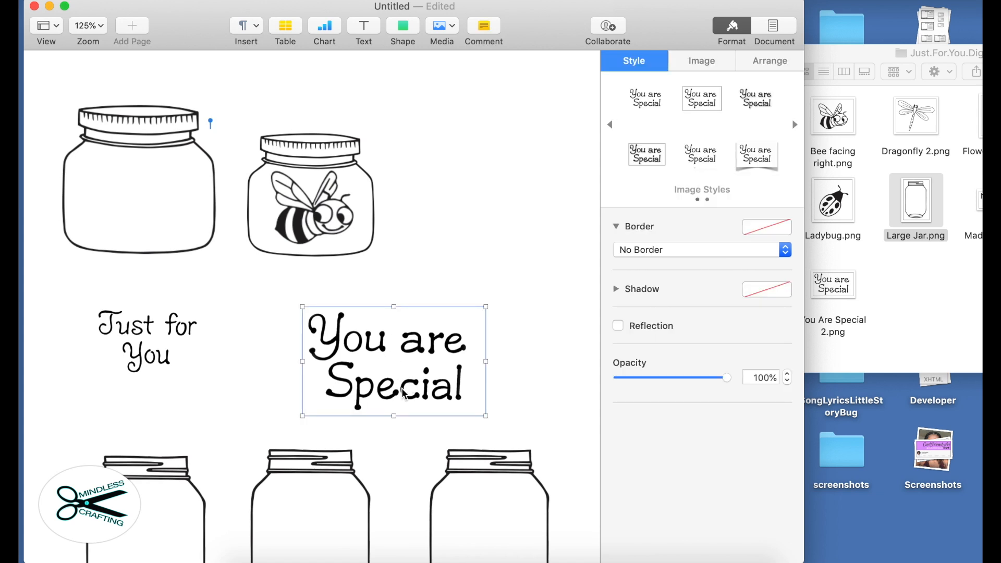
pyautogui.moveTo(402, 399); pyautogui.dragTo(493, 234)
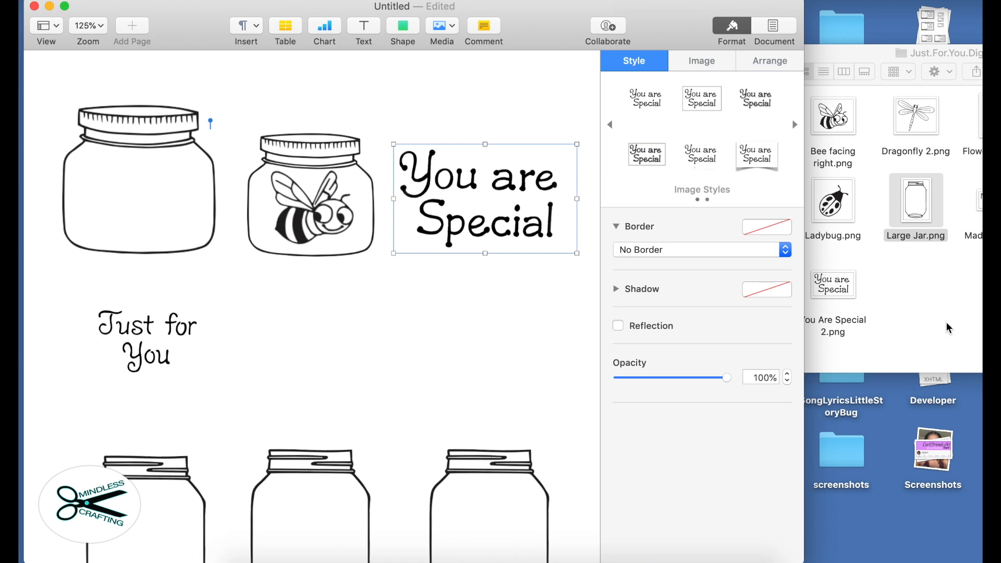
# Insert Flower_Larger.png from the stamp folder onto the page and move the folder window clear of the document
pyautogui.click(929, 313)
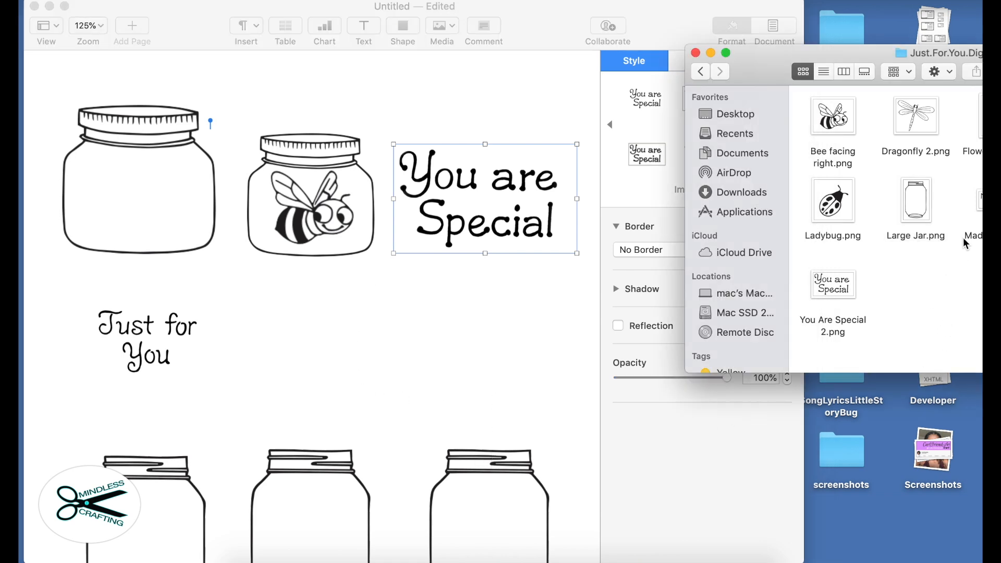
pyautogui.moveTo(908, 302); pyautogui.dragTo(828, 323)
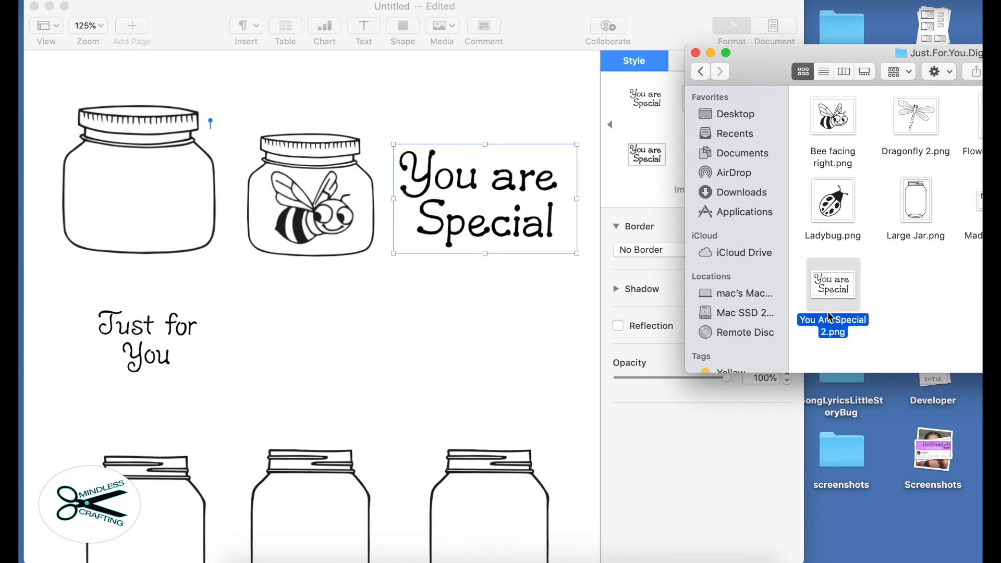
pyautogui.moveTo(772, 81); pyautogui.dragTo(610, 71)
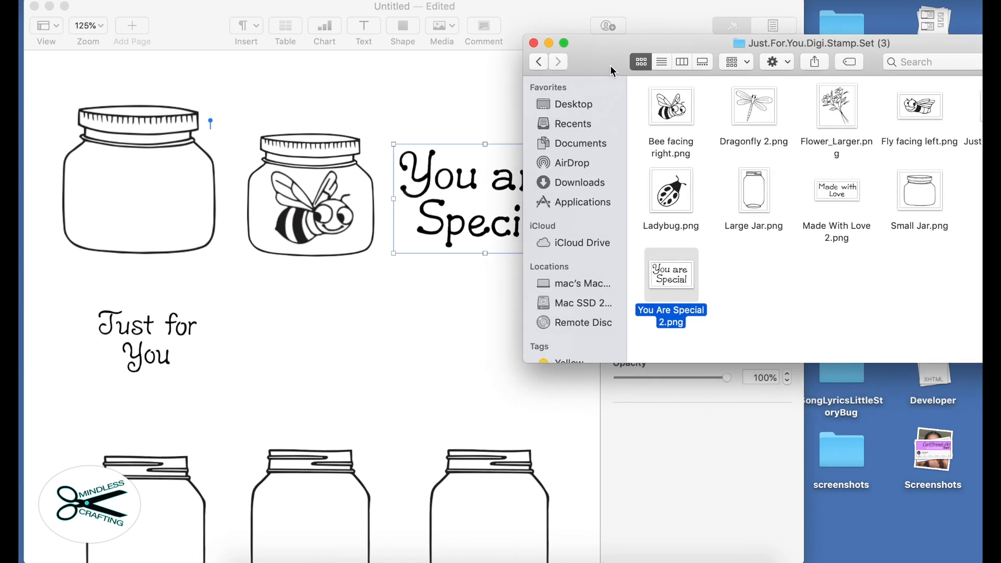
pyautogui.moveTo(842, 104); pyautogui.dragTo(493, 328)
pyautogui.moveTo(473, 349); pyautogui.dragTo(473, 351)
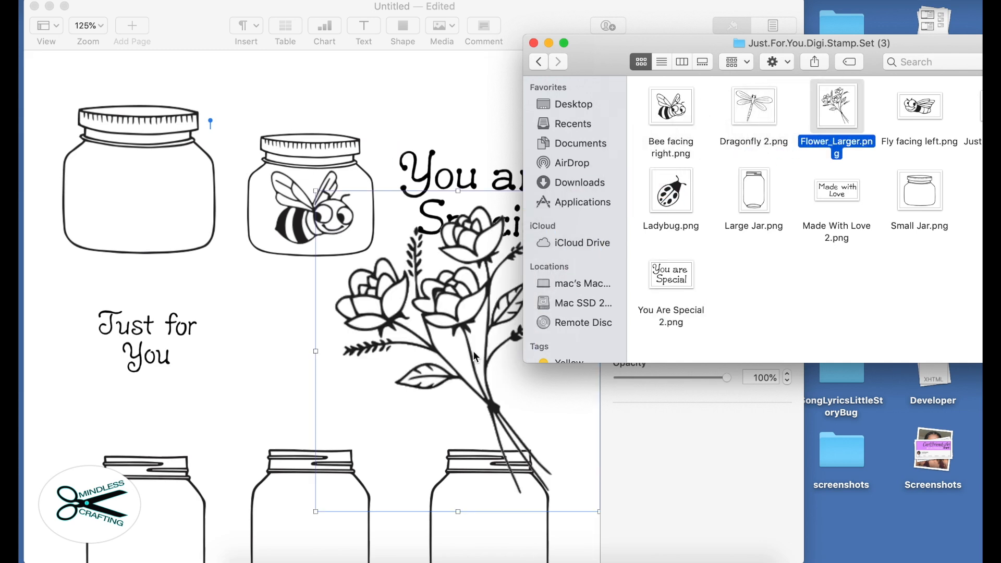
pyautogui.moveTo(607, 61); pyautogui.dragTo(769, 54)
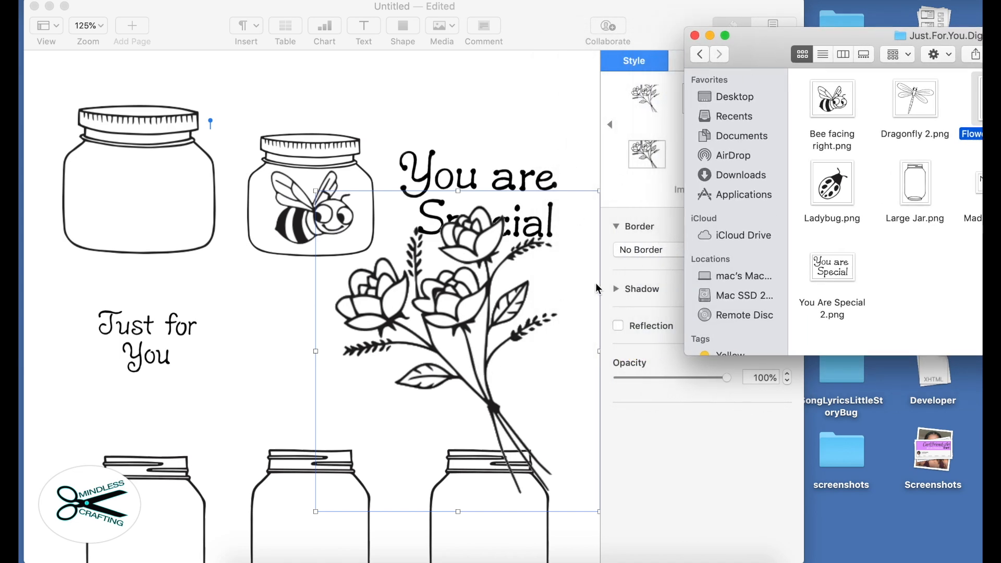
# Move the flower bouquet down so it sits below the You are Special sentiment
pyautogui.click(557, 121)
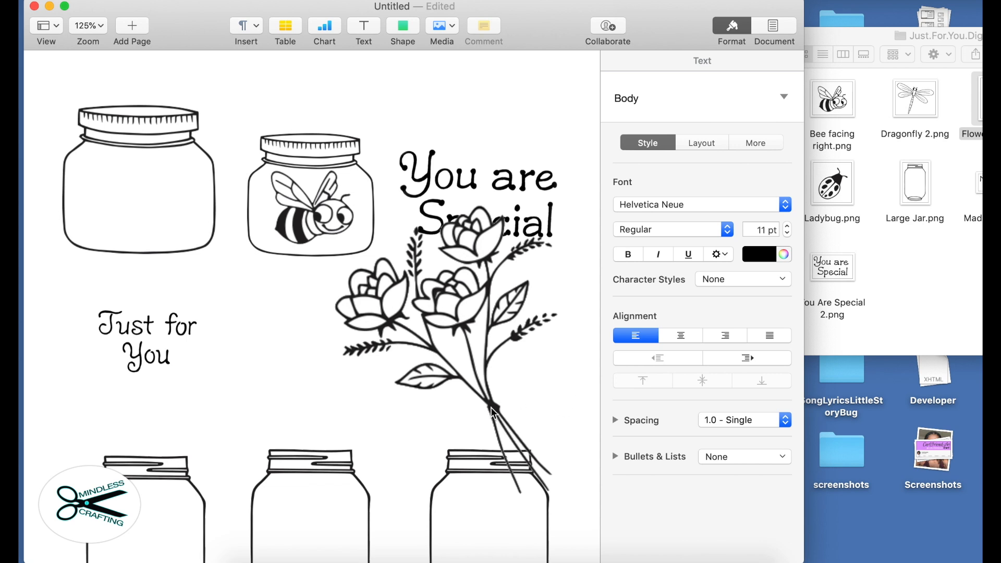
pyautogui.moveTo(463, 306); pyautogui.dragTo(468, 355)
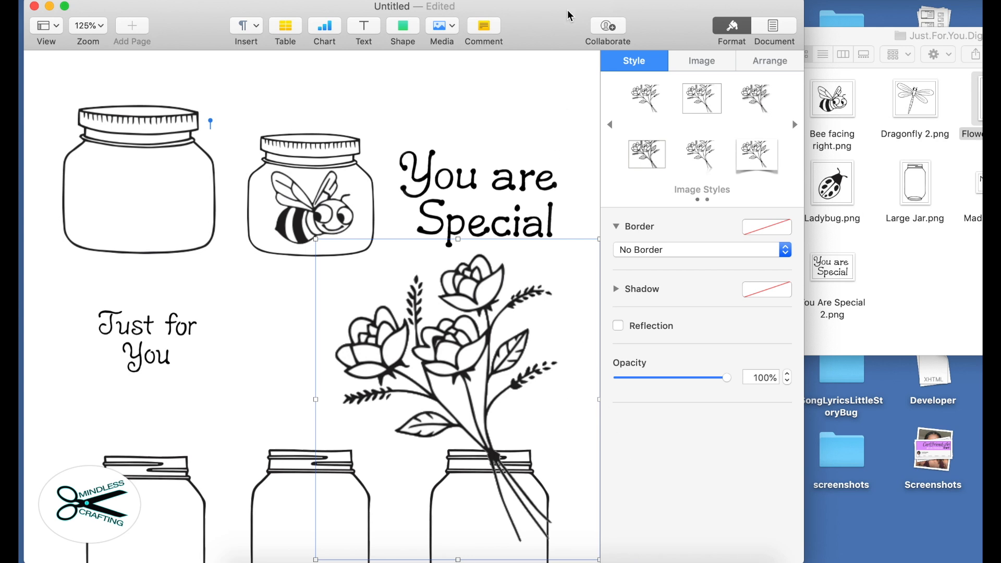
pyautogui.moveTo(566, 8); pyautogui.dragTo(570, 7)
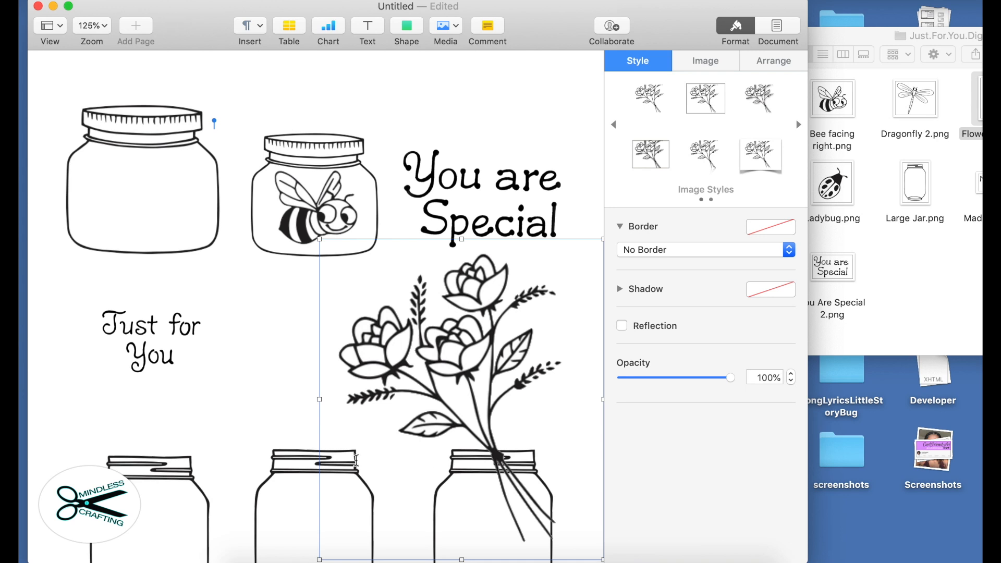
pyautogui.click(356, 460)
pyautogui.scroll(-5, 355, 463)
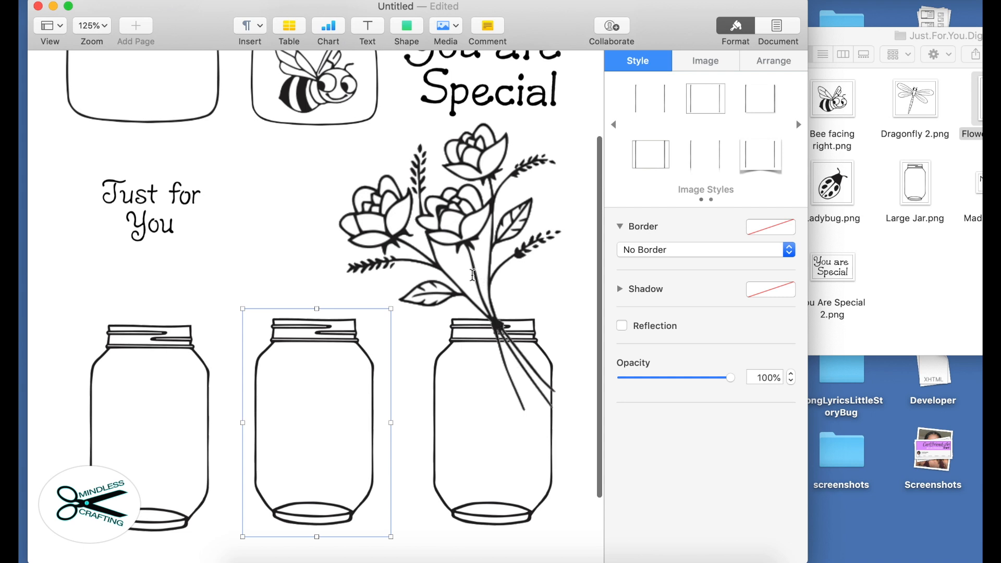
# Shrink the flower bouquet to about 3.39 by 3.82 in and place it over the mouth of the third large jar
pyautogui.click(473, 275)
pyautogui.click(469, 247)
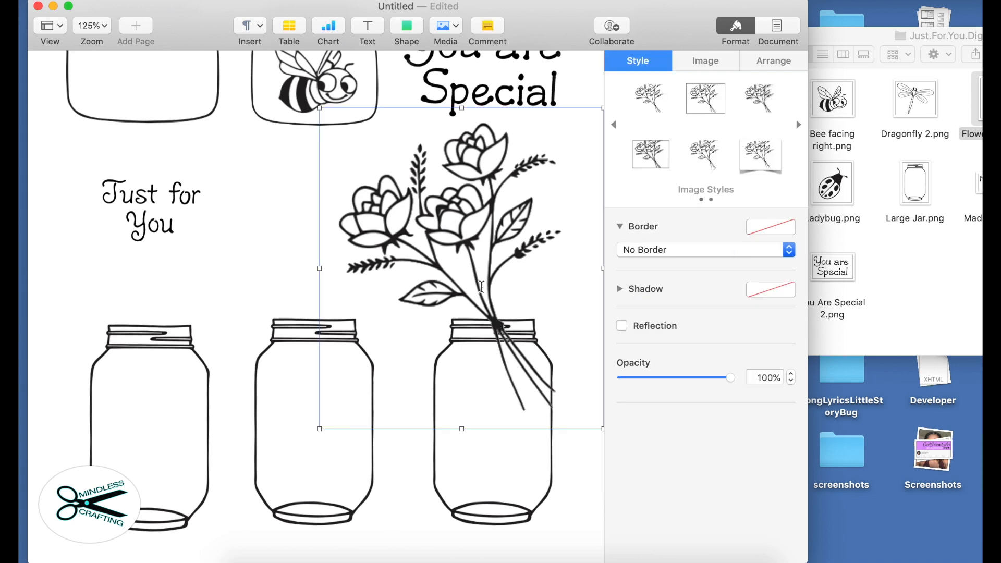
pyautogui.moveTo(319, 429); pyautogui.dragTo(374, 367)
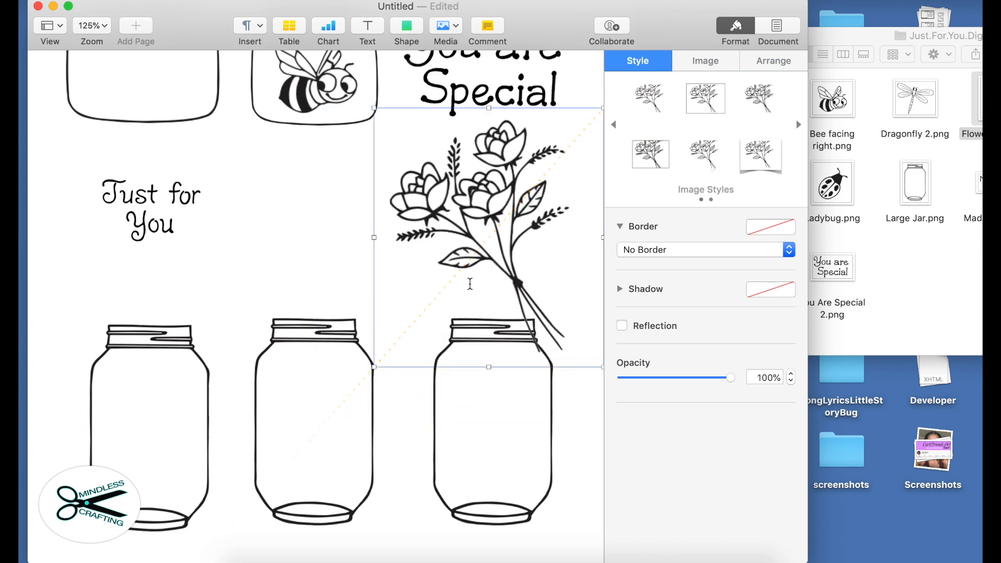
pyautogui.moveTo(489, 221); pyautogui.dragTo(481, 269)
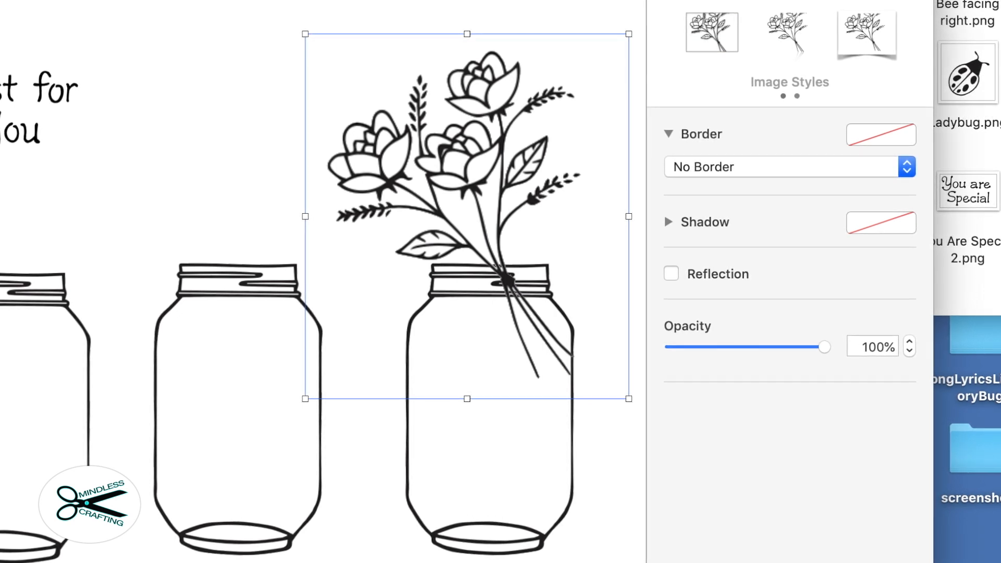
# Rotate the flower bouquet to an angle of 337.5° so its stems point down into the jar
pyautogui.click(885, 1)
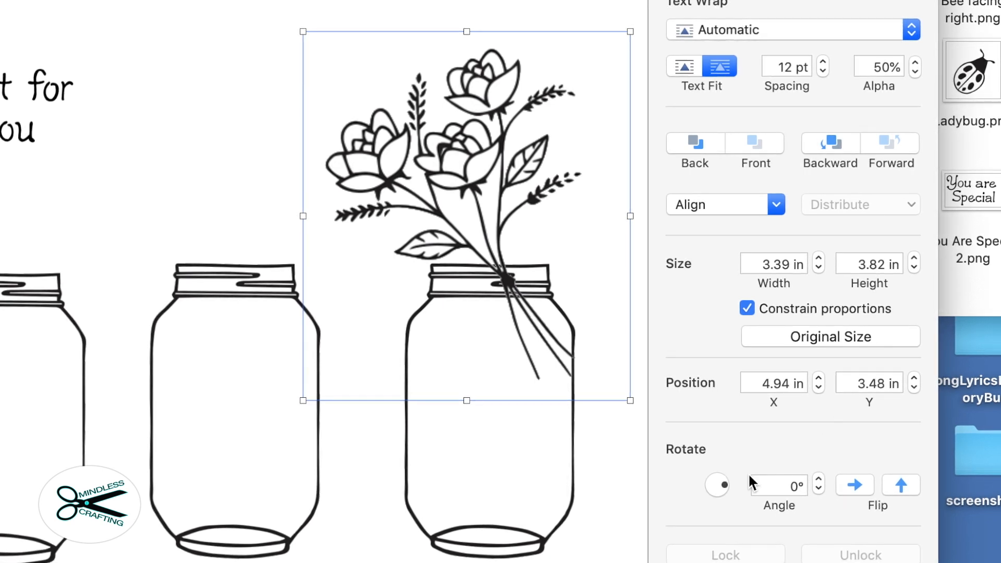
pyautogui.click(821, 479)
pyautogui.click(821, 478)
pyautogui.click(822, 478)
pyautogui.click(821, 479)
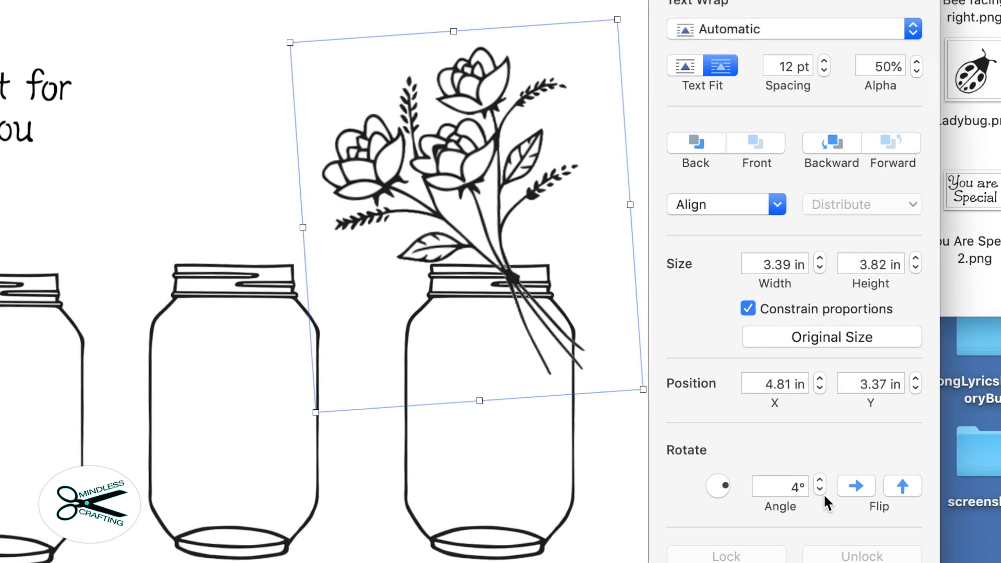
pyautogui.click(821, 490)
pyautogui.click(821, 490)
pyautogui.click(821, 490)
pyautogui.click(822, 490)
pyautogui.click(822, 490)
pyautogui.click(821, 490)
pyautogui.click(821, 490)
pyautogui.click(821, 490)
pyautogui.click(822, 490)
pyautogui.click(821, 490)
pyautogui.click(822, 490)
pyautogui.moveTo(728, 491); pyautogui.dragTo(728, 490)
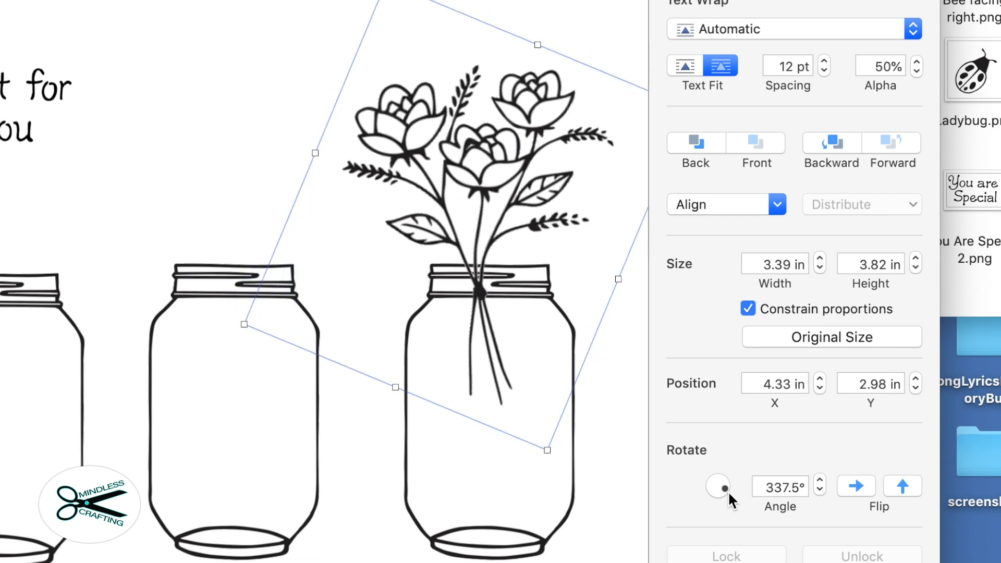
pyautogui.click(597, 286)
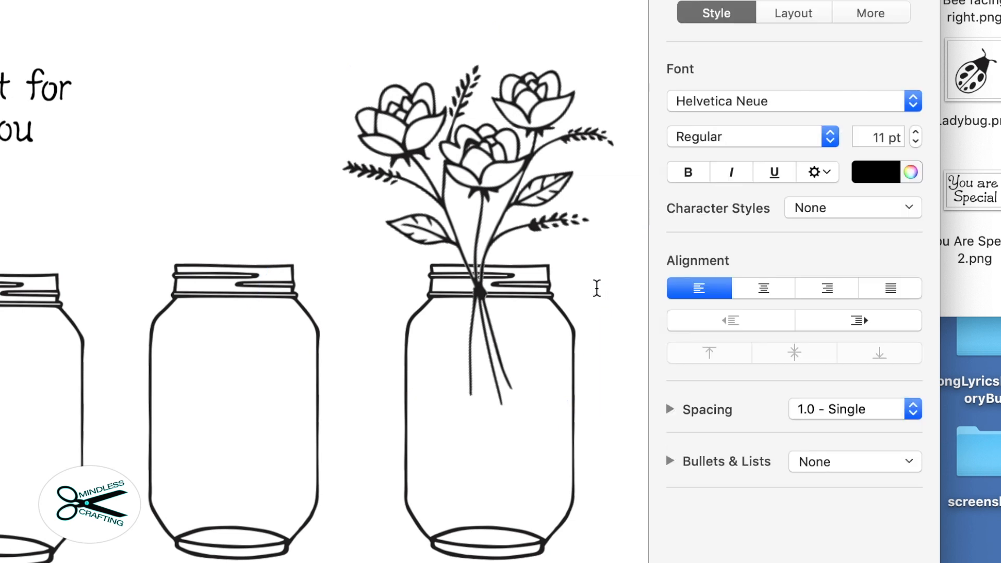
# Position the rotated bouquet at about X 4.51 in, Y 3.08 in so its stems sit inside the third jar
pyautogui.click(480, 180)
pyautogui.moveTo(480, 180); pyautogui.dragTo(496, 187)
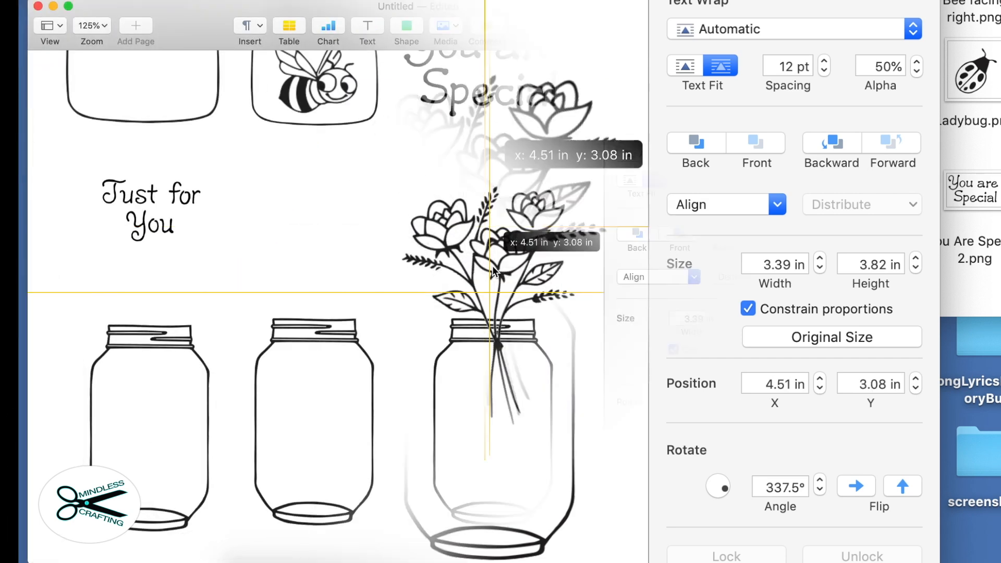
pyautogui.moveTo(492, 265); pyautogui.dragTo(493, 264)
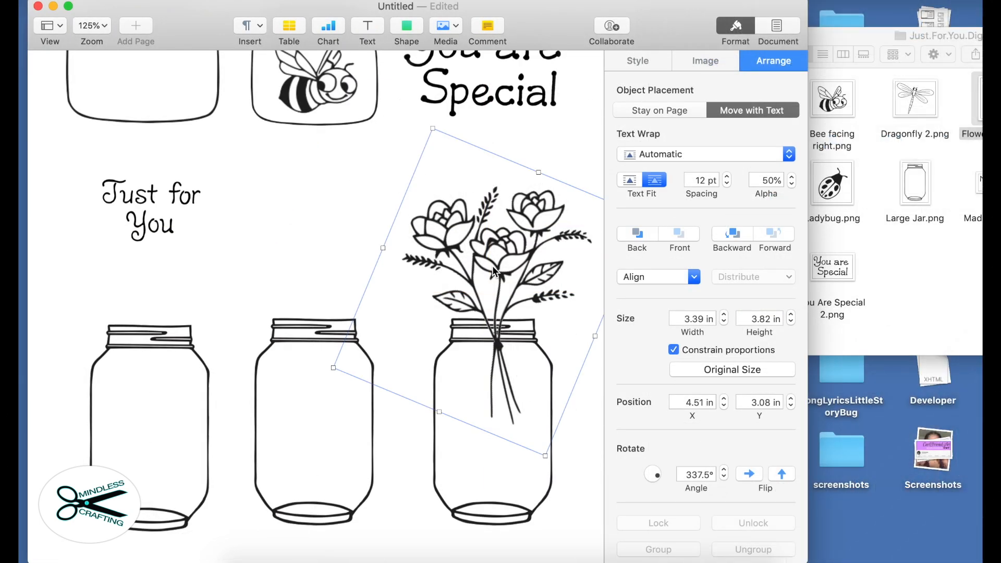
pyautogui.click(366, 230)
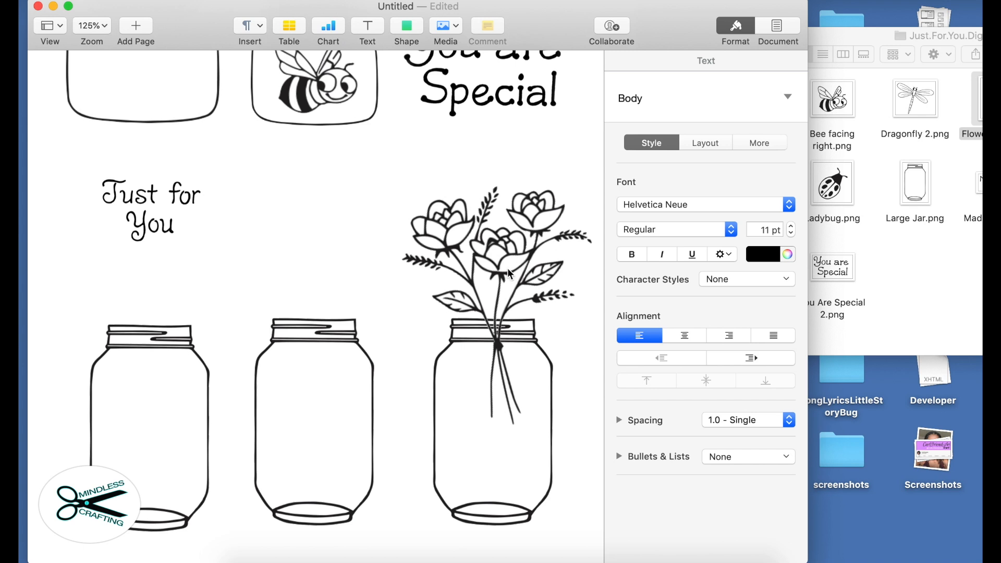
# Delete the two empty large jars, keeping only the one holding the flowers
pyautogui.click(320, 416)
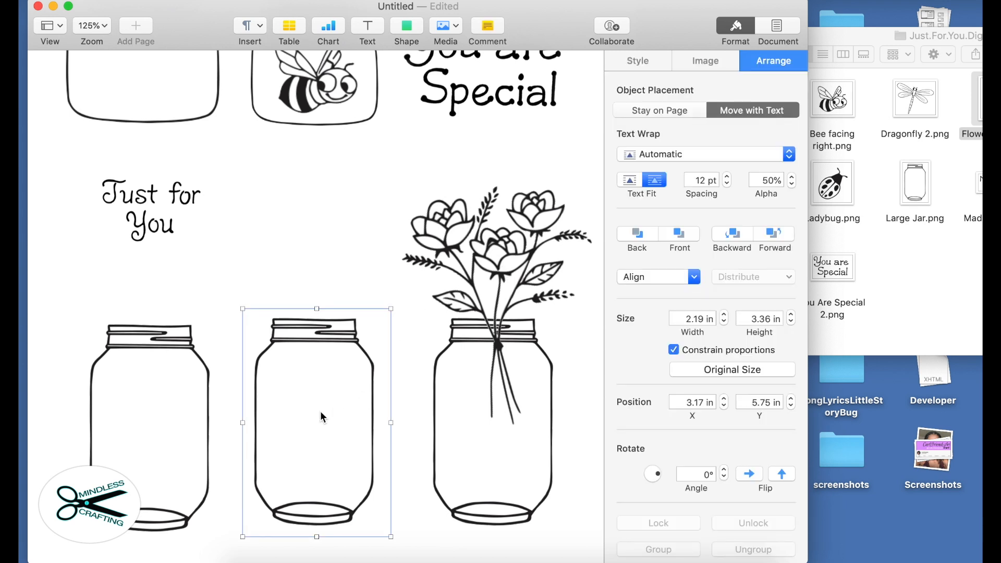
pyautogui.press('Delete')
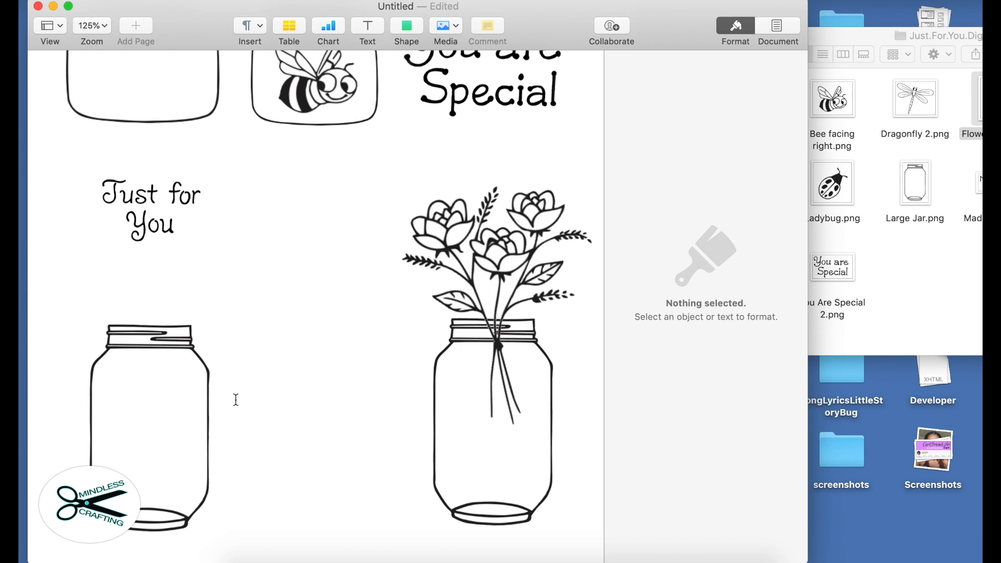
pyautogui.click(148, 412)
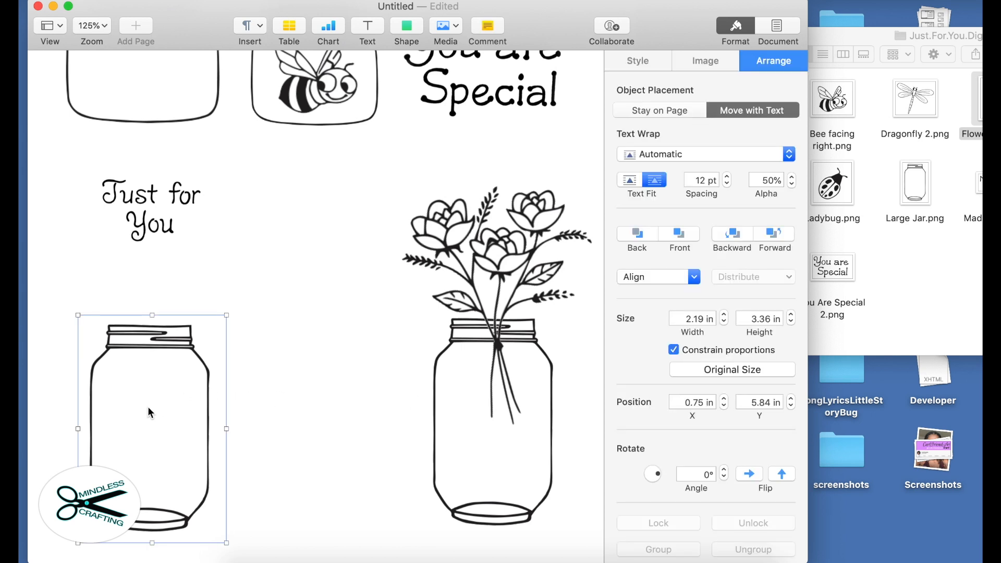
pyautogui.press('Delete')
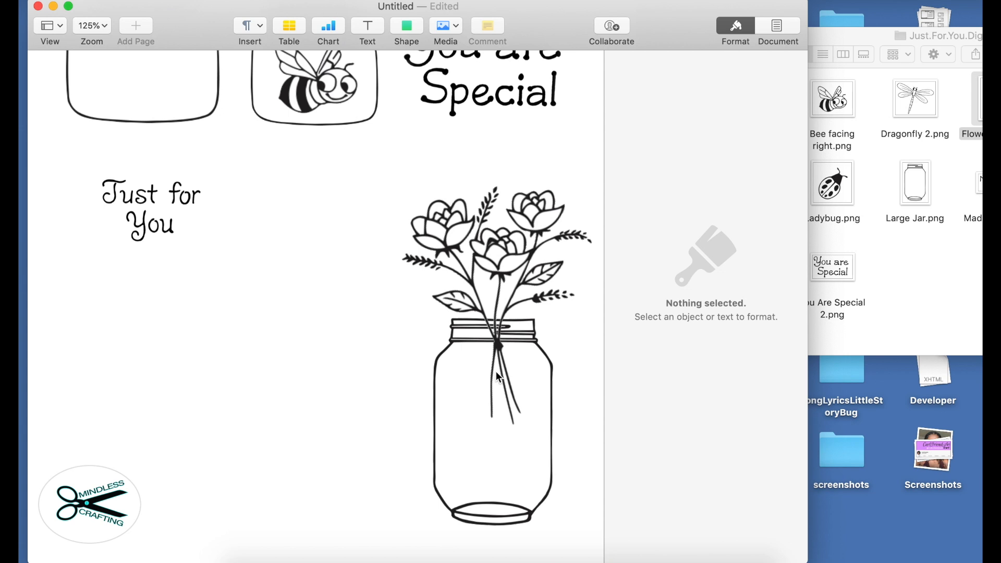
# Review the remaining images in the stamp folder and return to the upper part of the page
pyautogui.click(910, 309)
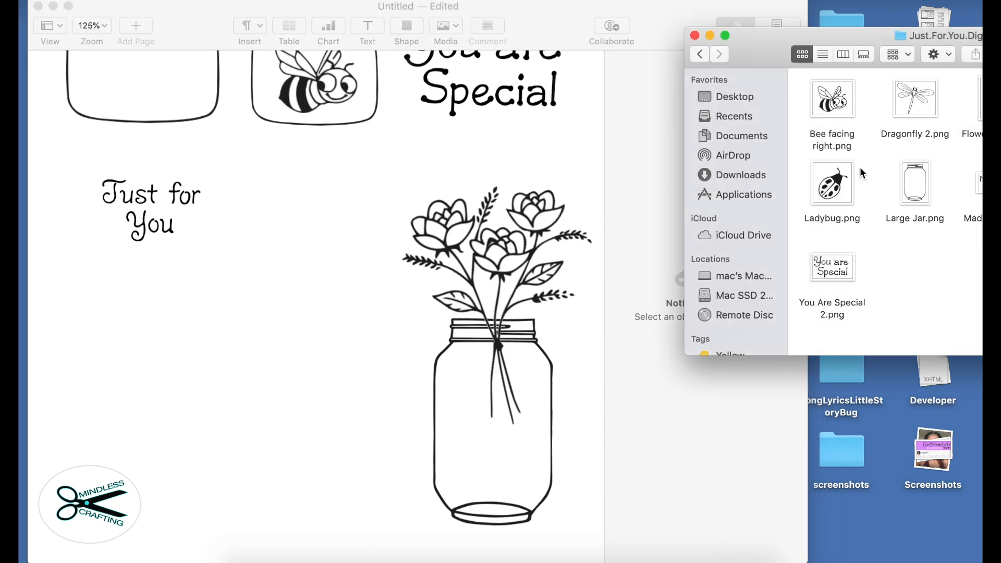
pyautogui.moveTo(862, 39); pyautogui.dragTo(722, 50)
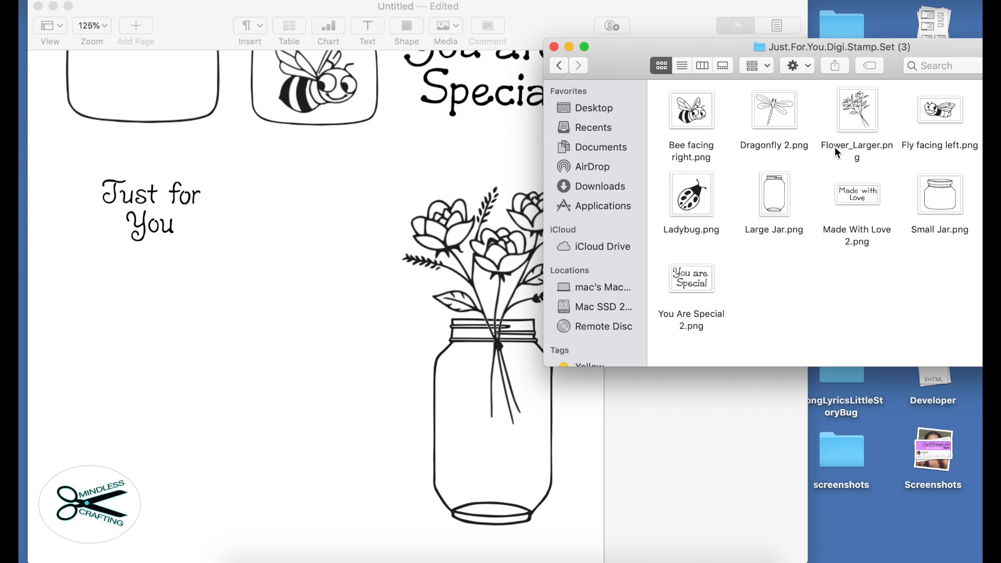
pyautogui.moveTo(677, 45); pyautogui.dragTo(728, 43)
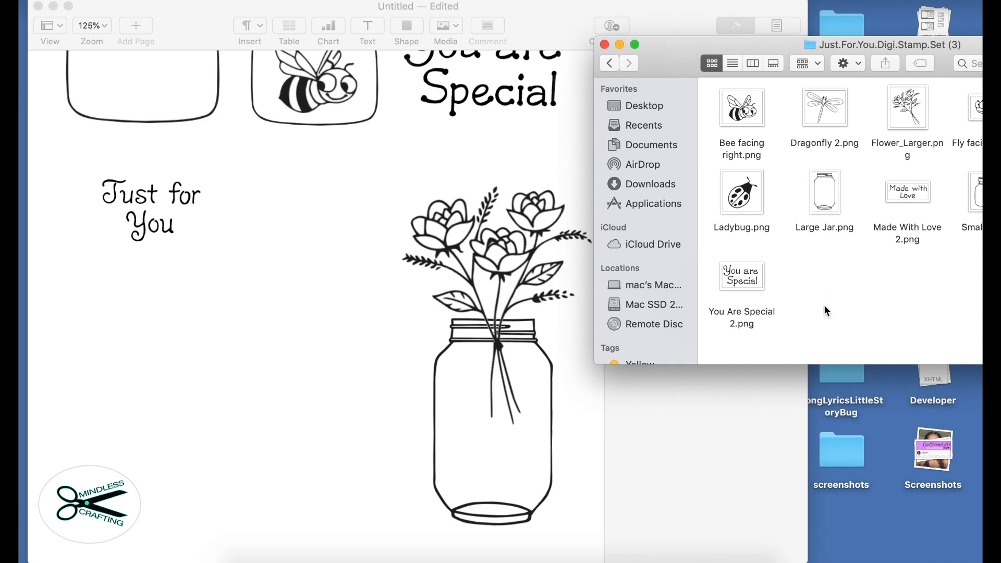
pyautogui.click(363, 466)
pyautogui.scroll(3, 375, 339)
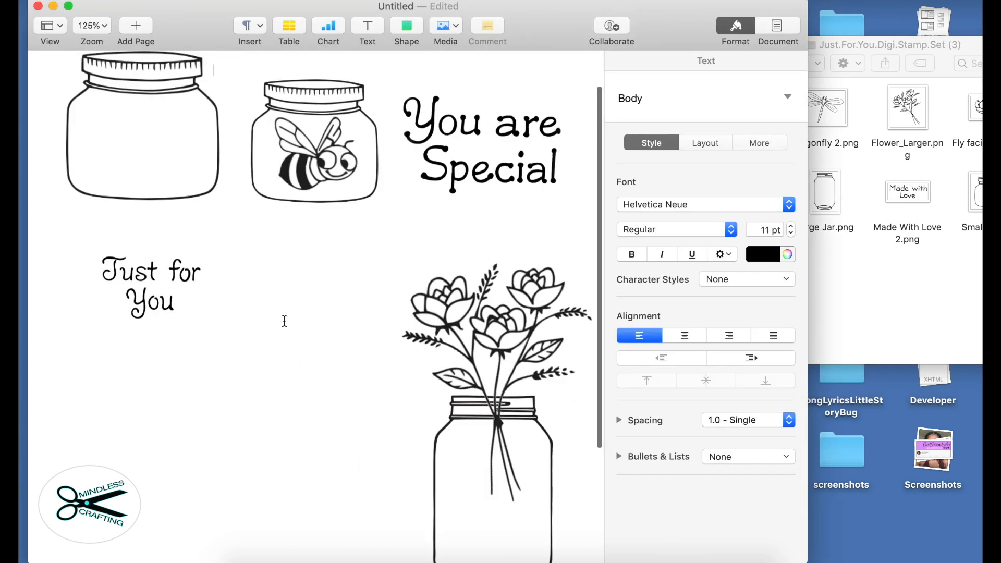
pyautogui.scroll(2, 284, 321)
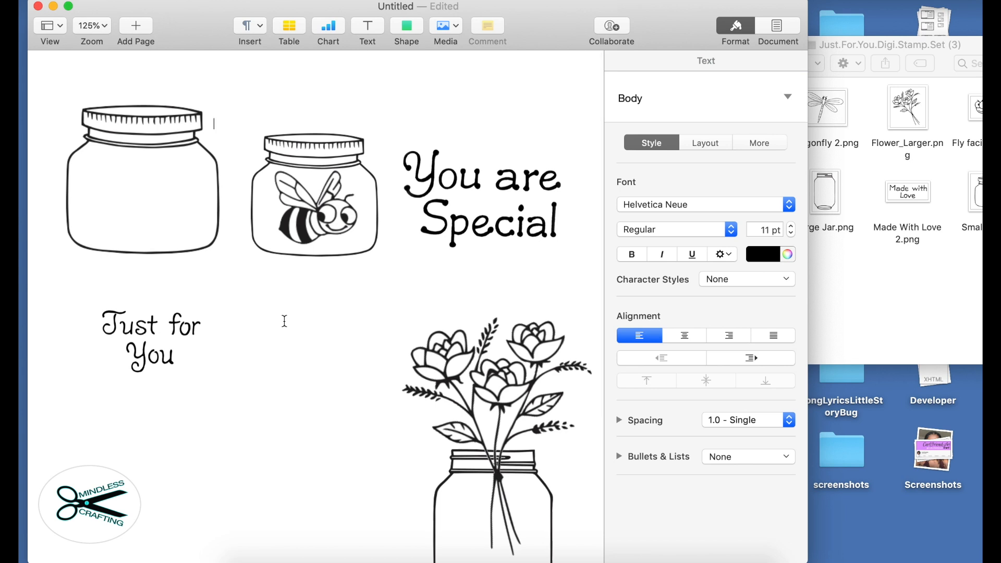